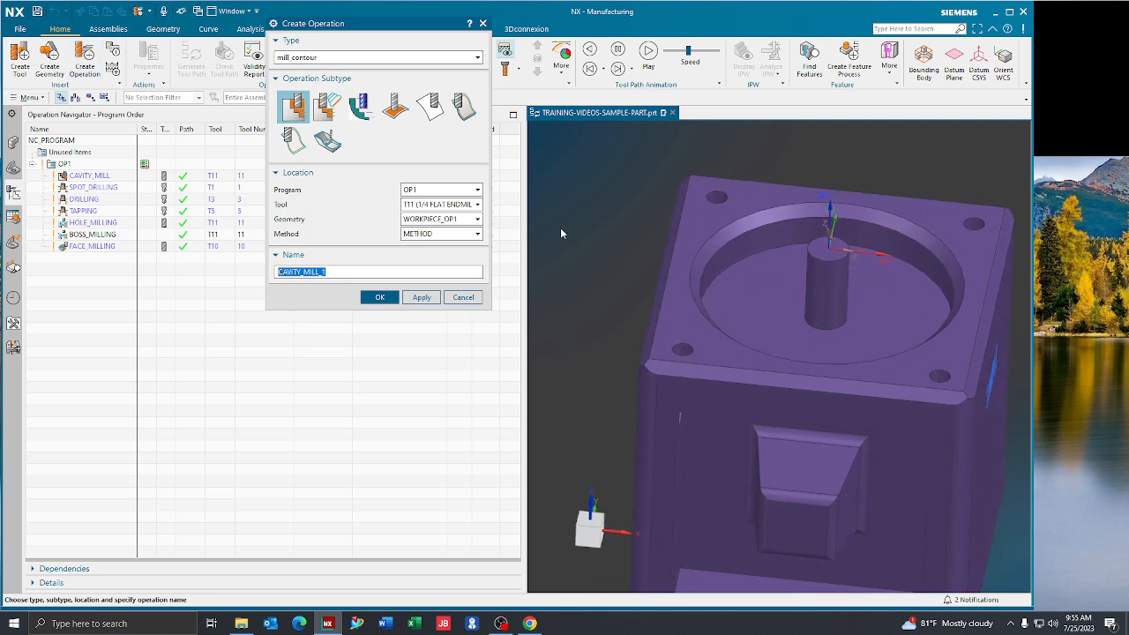
Create a mill_contour Contour Area operation in program OP1 with tool T12 (1/4 BALL ENDMILL) and geometry WORKPIECE_OP1
scroll(565, 228, "down", 4)
left_click(314, 58)
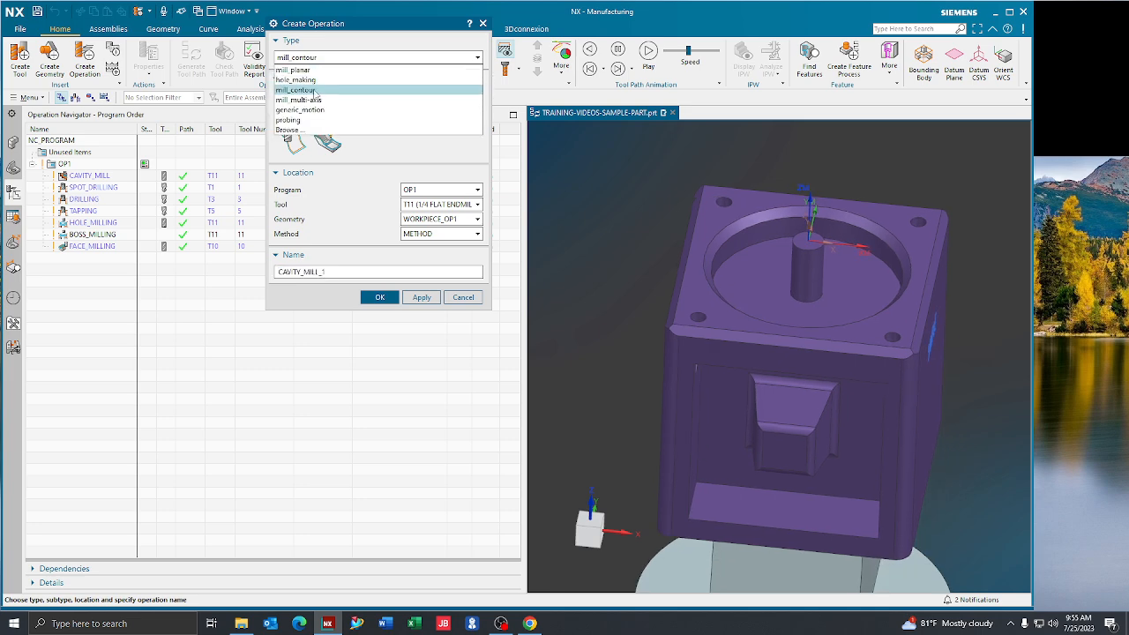
left_click(299, 89)
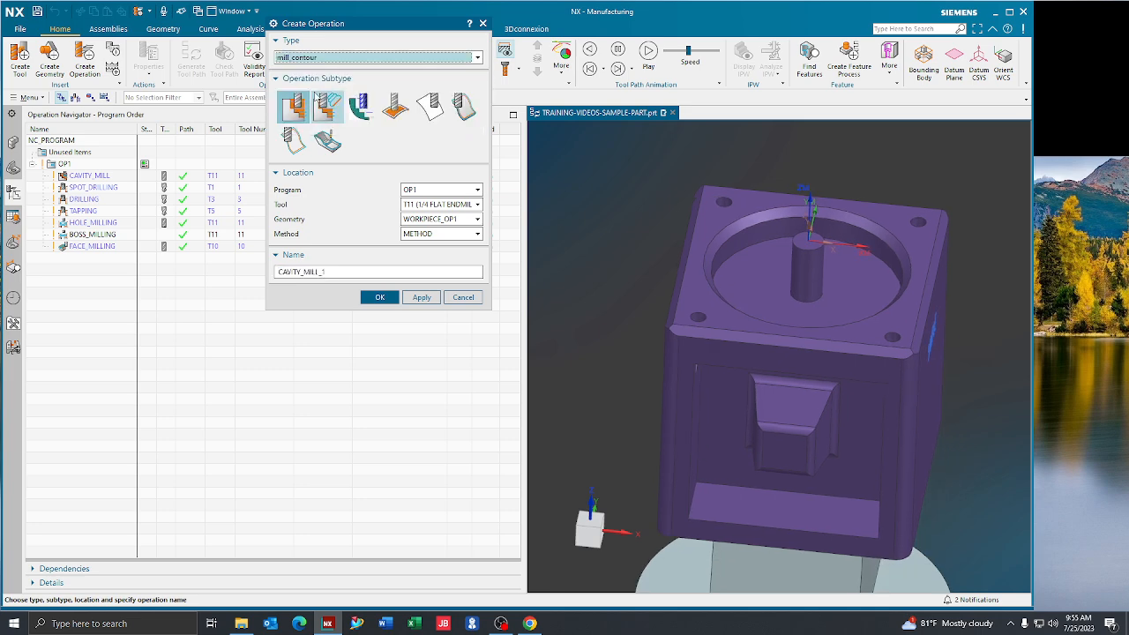
left_click(394, 105)
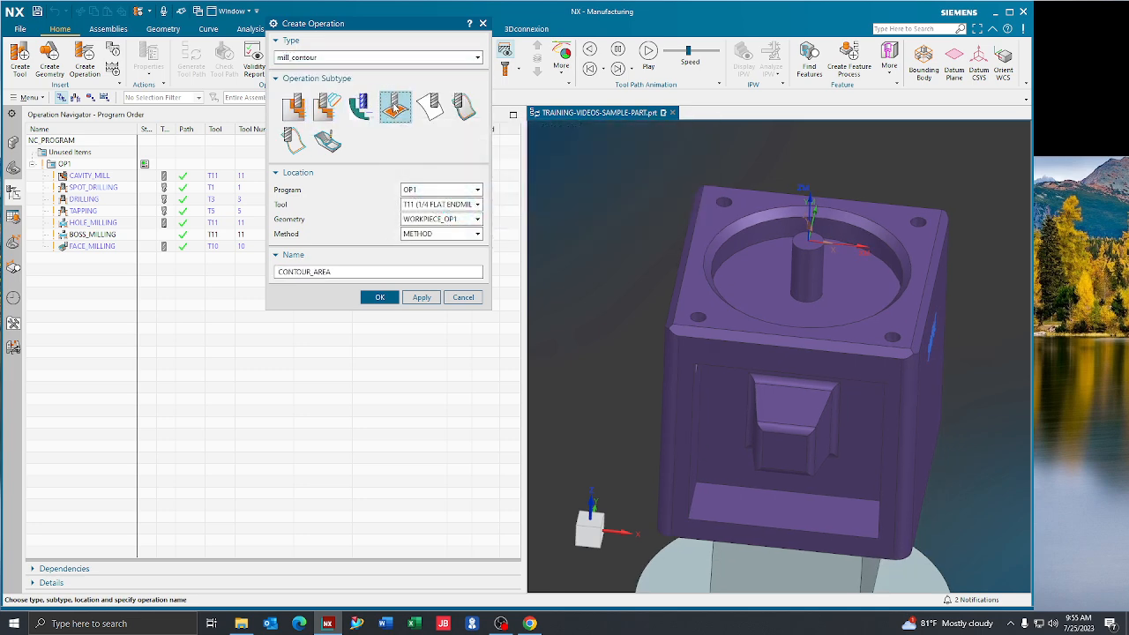
left_click(420, 207)
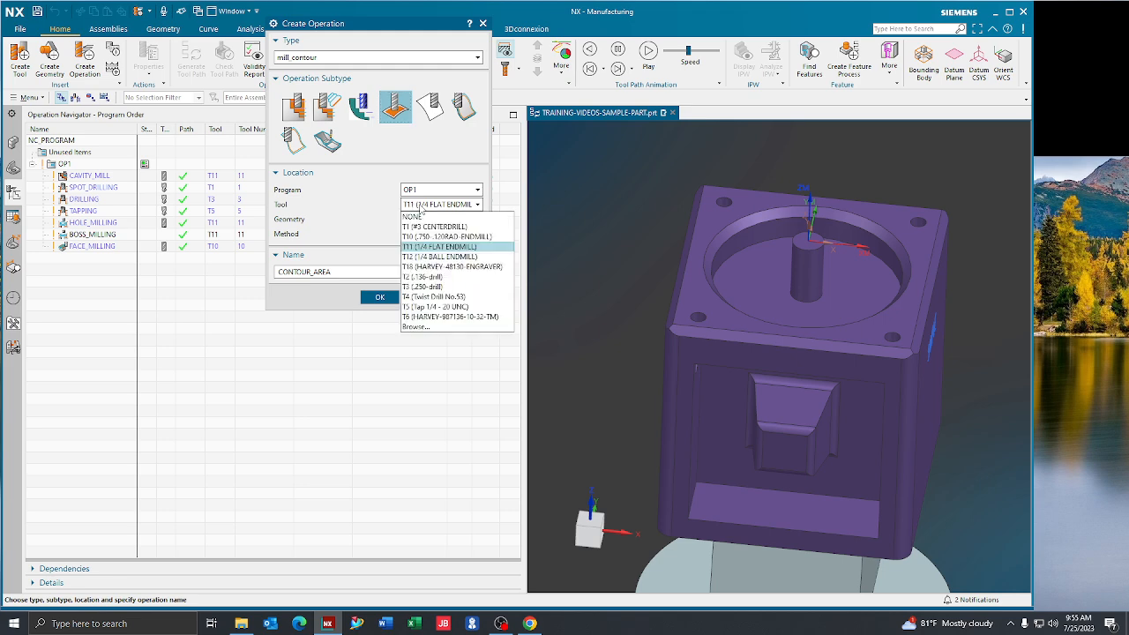
left_click(431, 256)
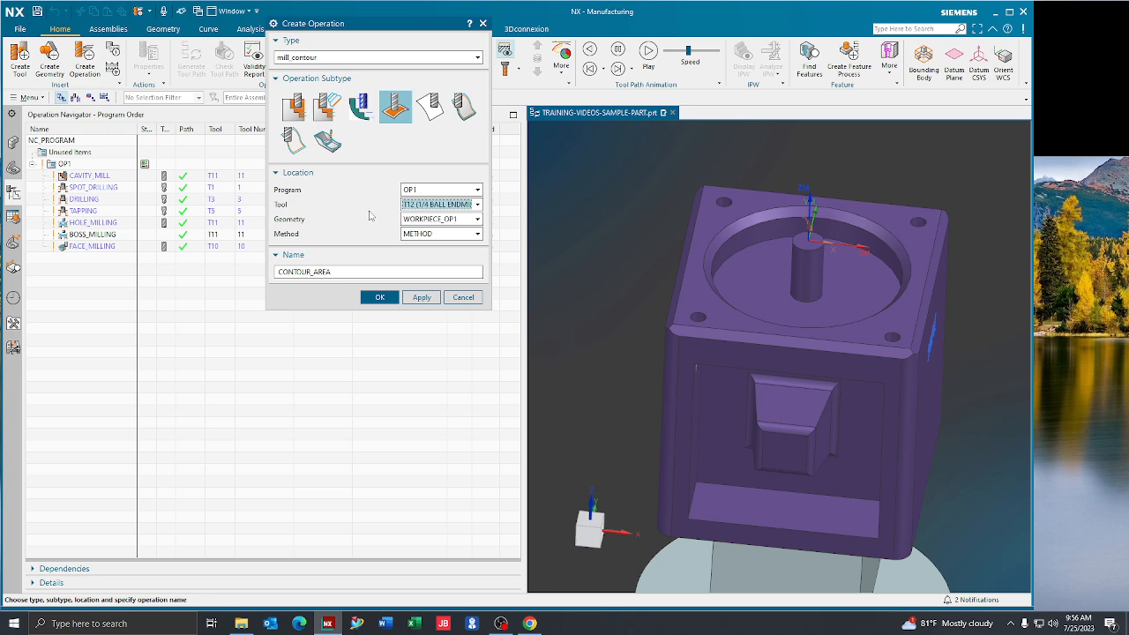
left_click(379, 298)
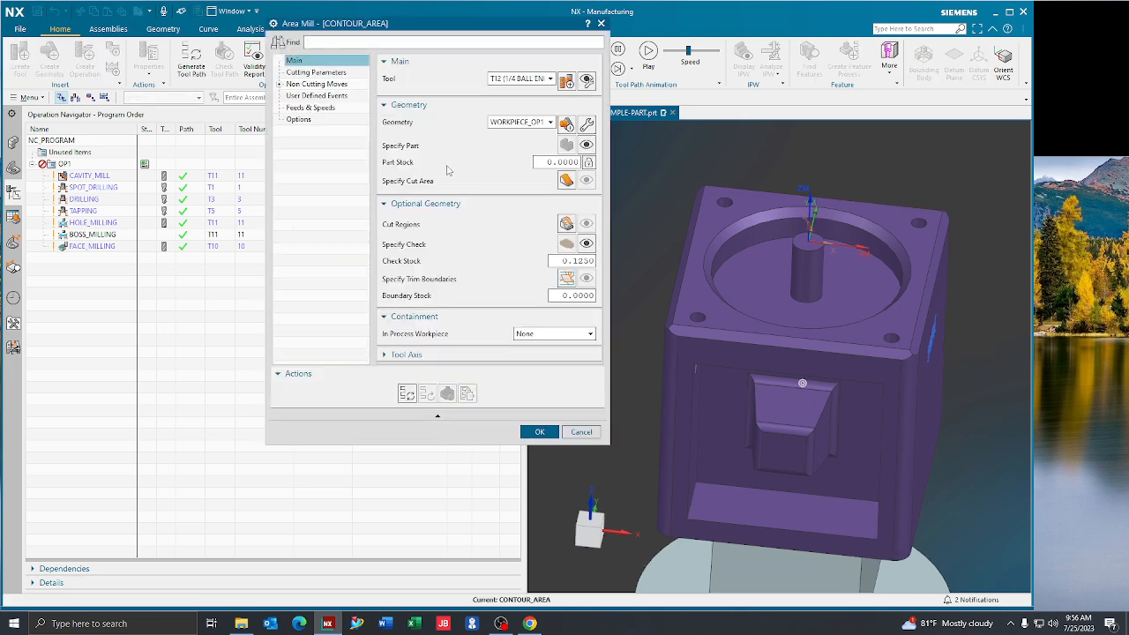
Specify the chamfered ring face around the rim of the circular pocket as the operation's cut area
left_click_drag(401, 27, 405, 92)
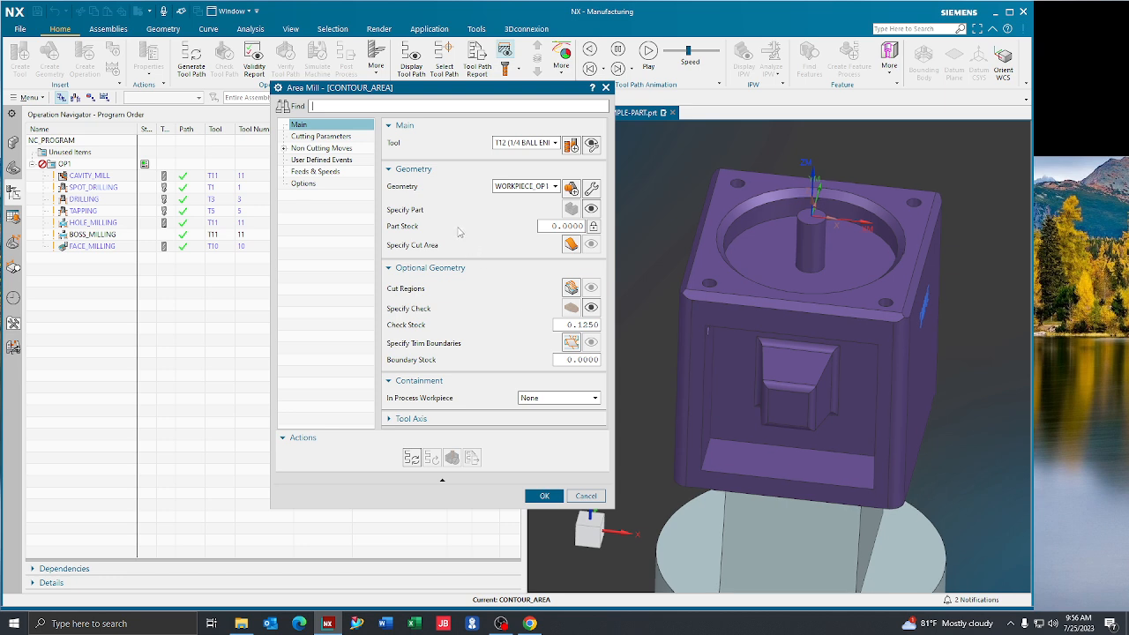
left_click(570, 244)
left_click(737, 206)
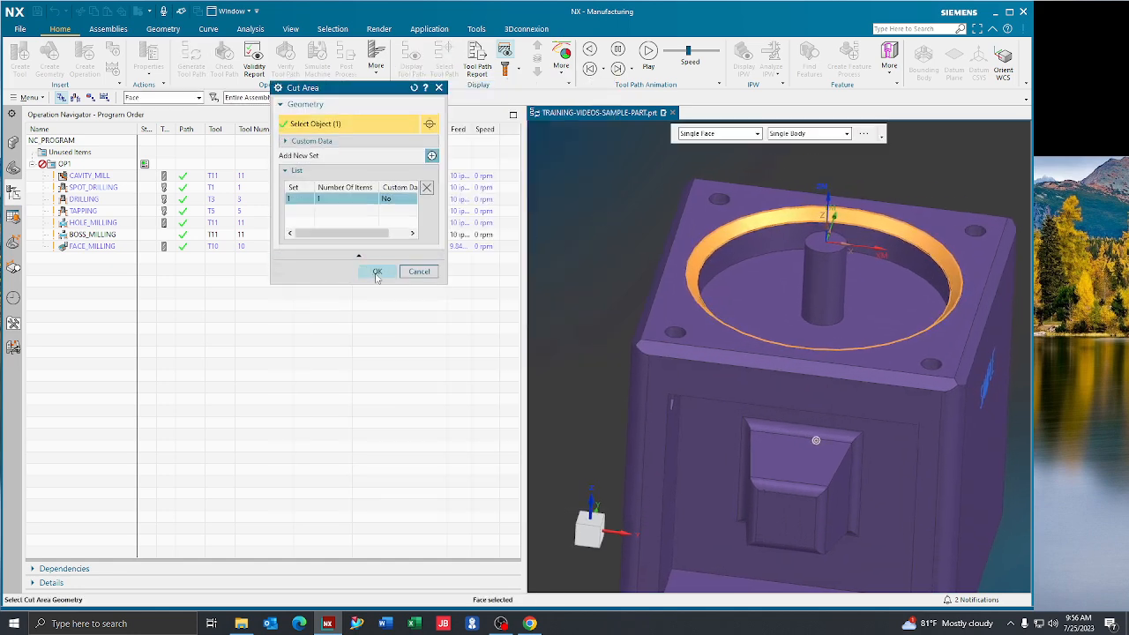
left_click(376, 273)
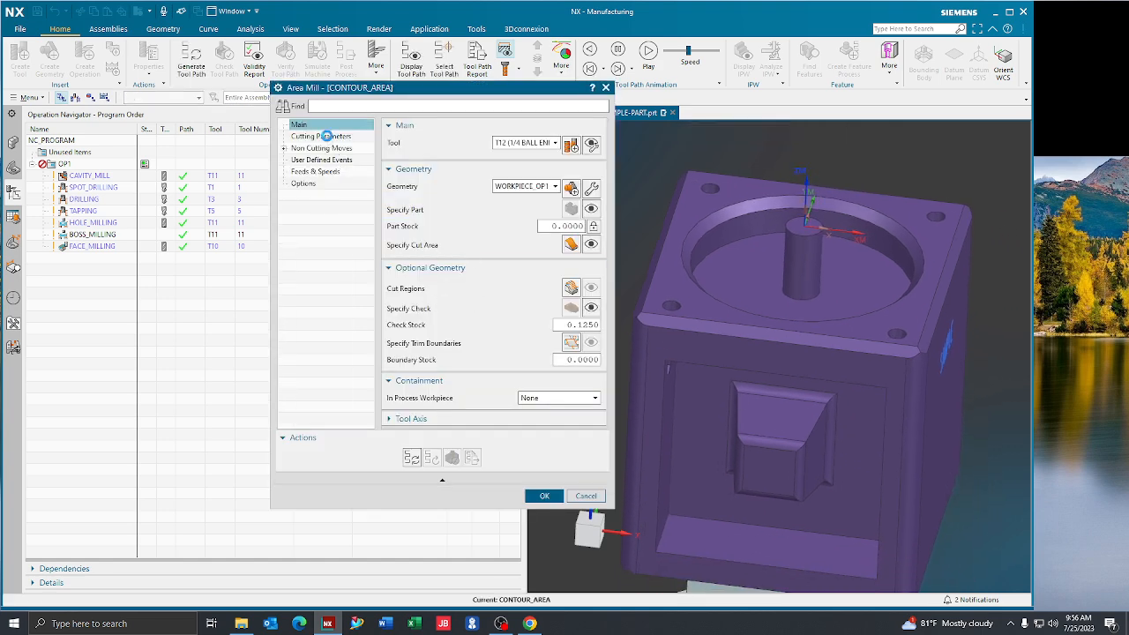
Set the non-steep maximum stepover distance and the steep Zlevel depth per cut both to 0.015 in
left_click(324, 137)
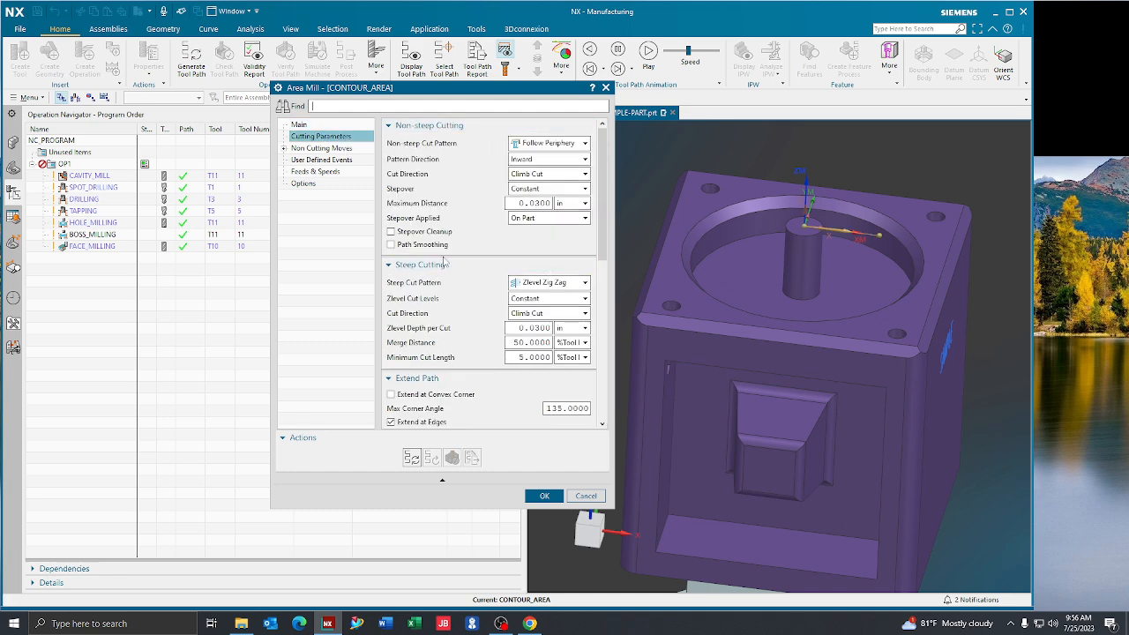
scroll(467, 402, "down", 2)
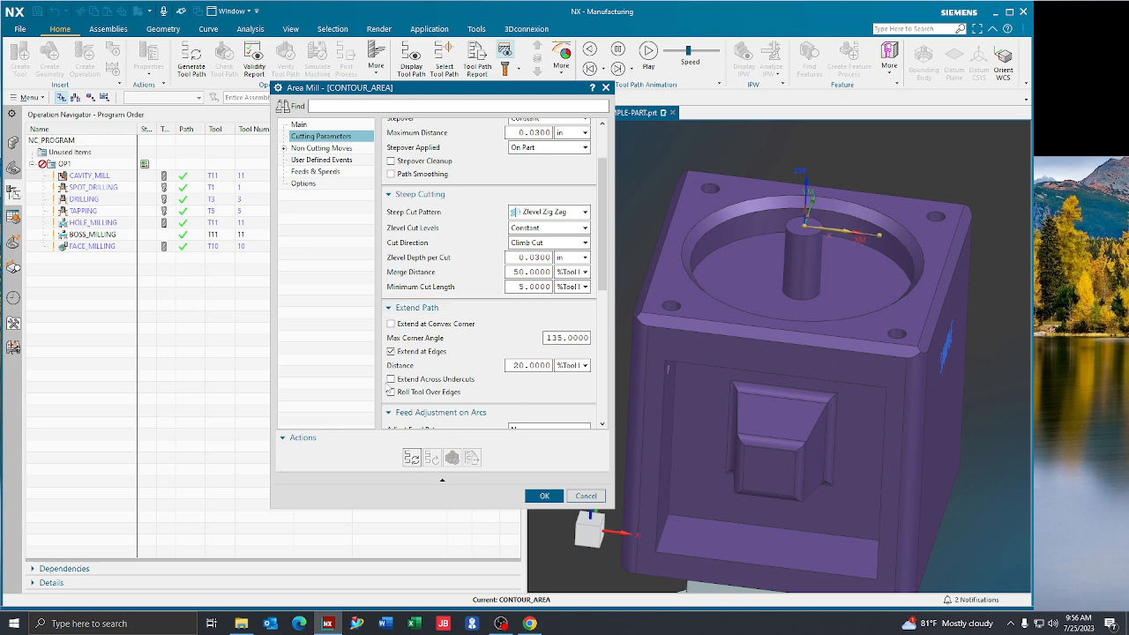
scroll(469, 347, "up", 2)
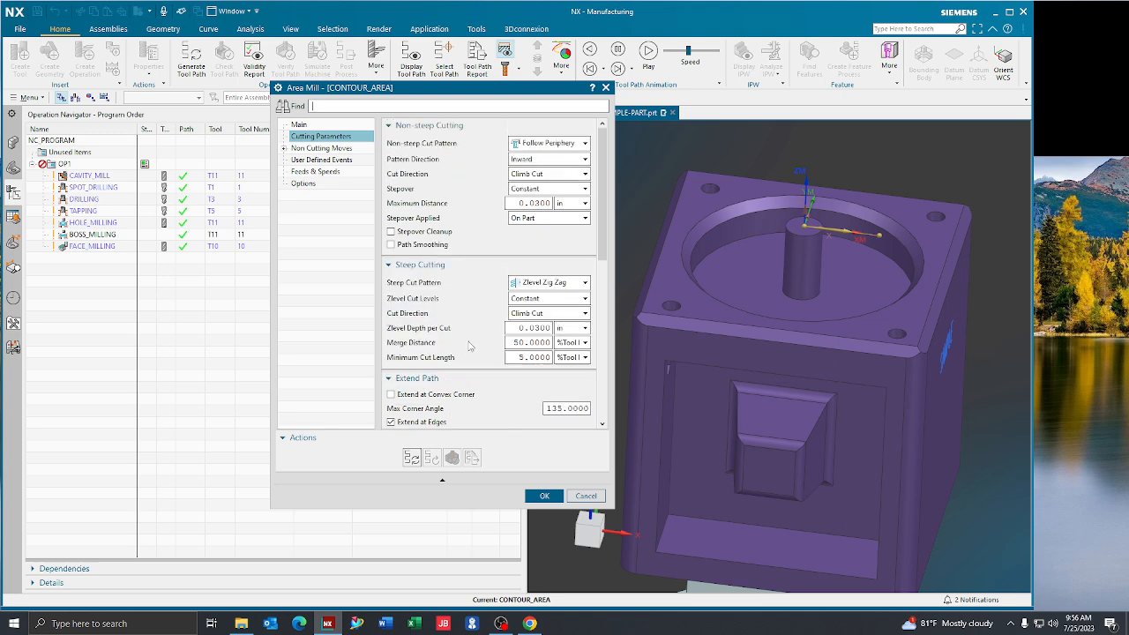
double_click(522, 203)
type(".015")
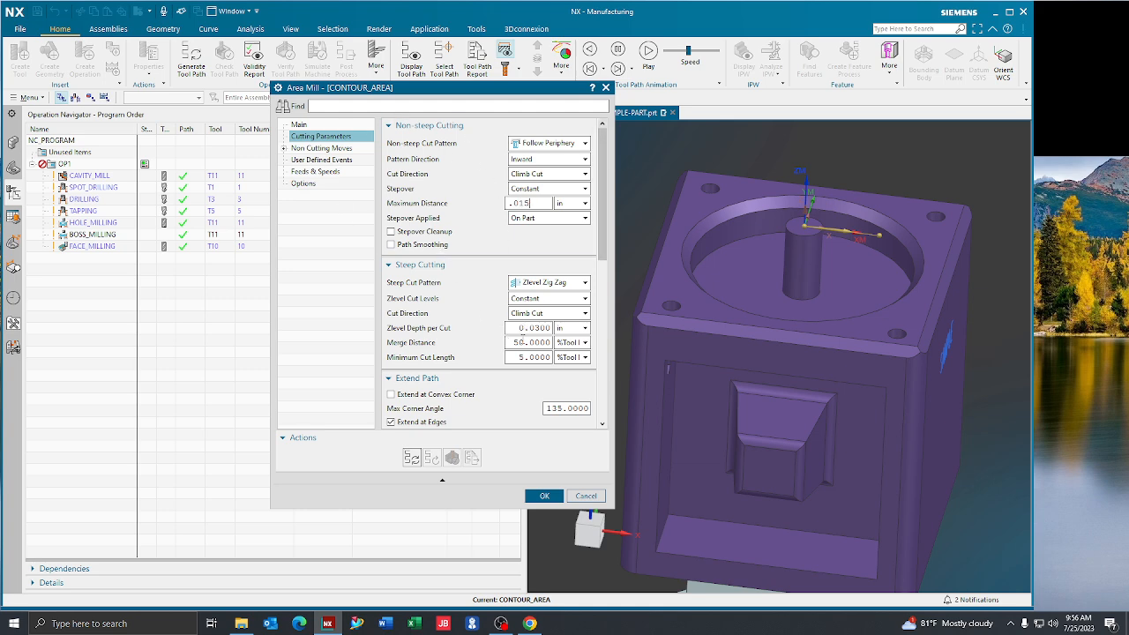
double_click(521, 327)
type(".015")
left_click(529, 203)
left_click(539, 284)
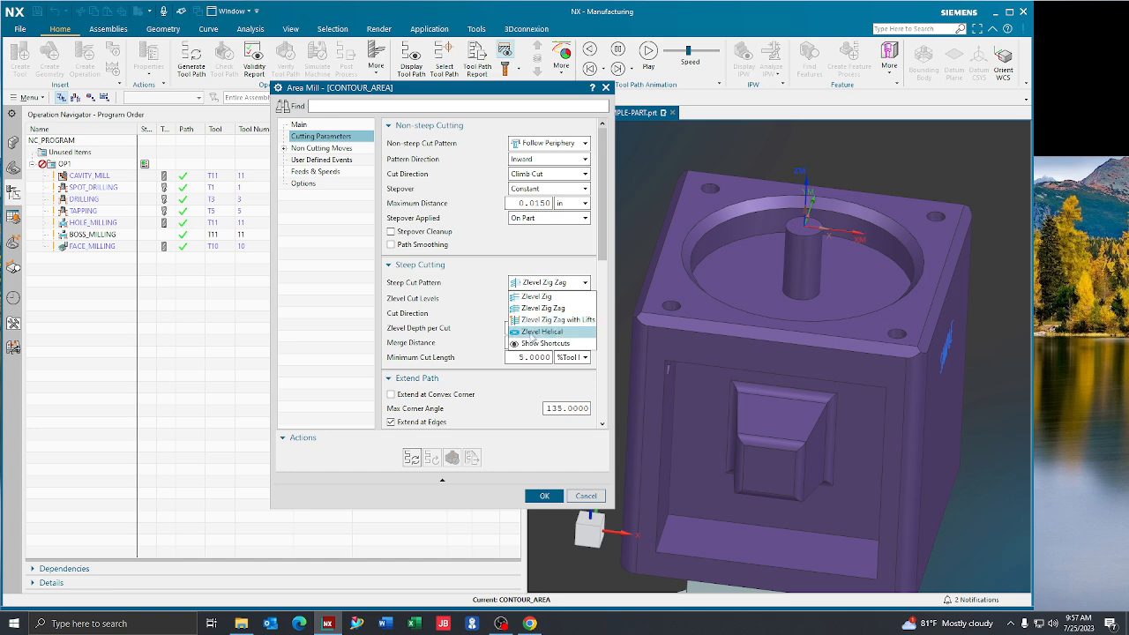
left_click(466, 297)
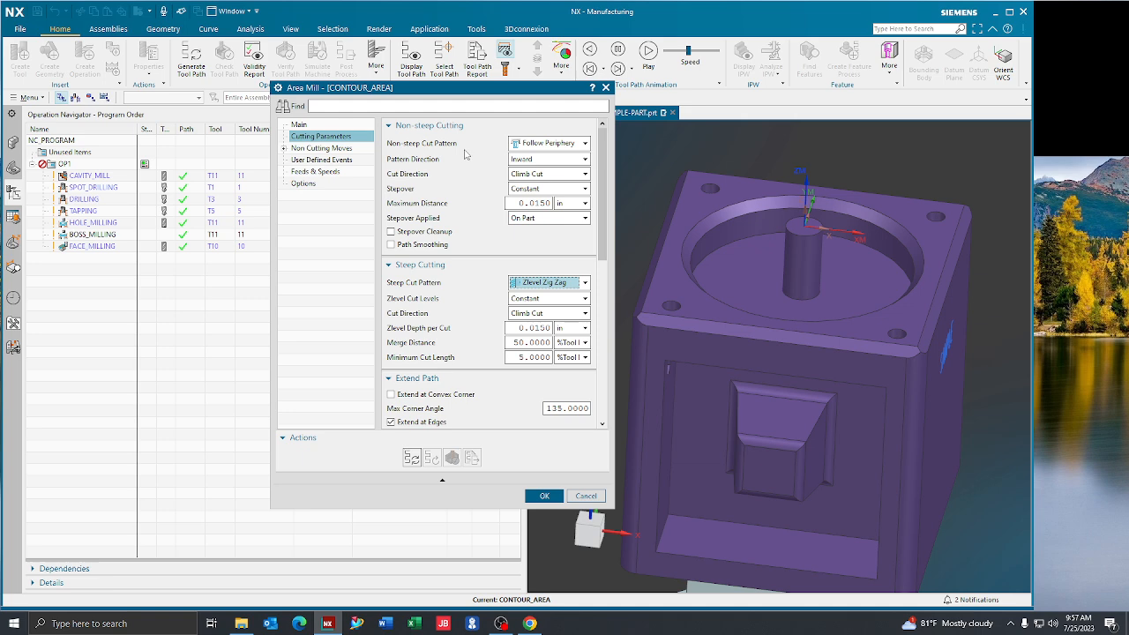
left_click(544, 146)
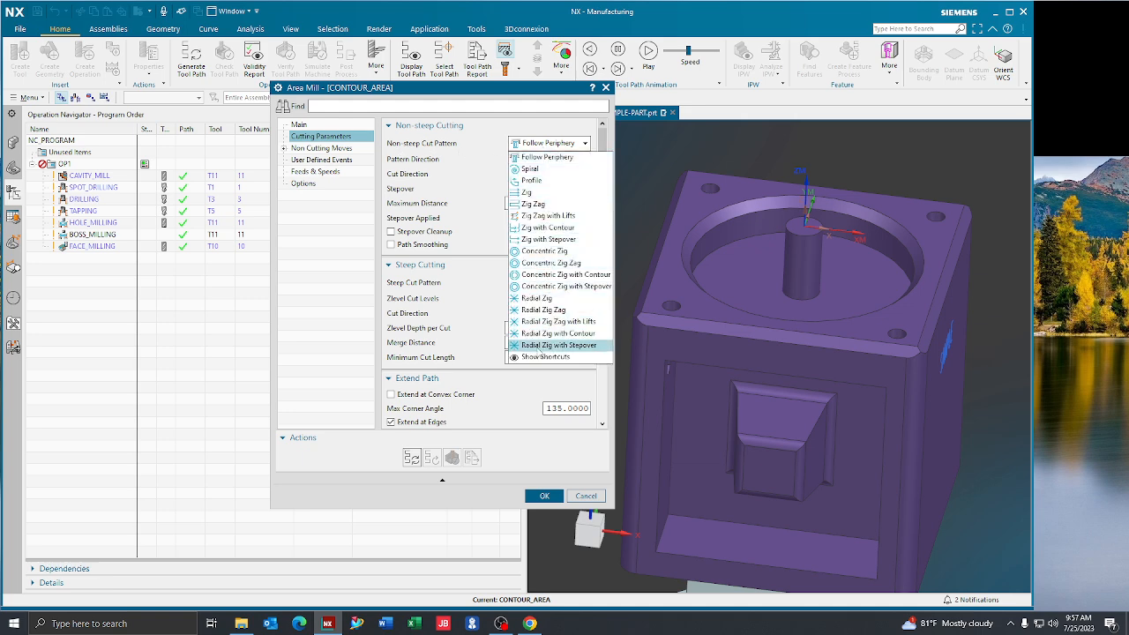
left_click(473, 174)
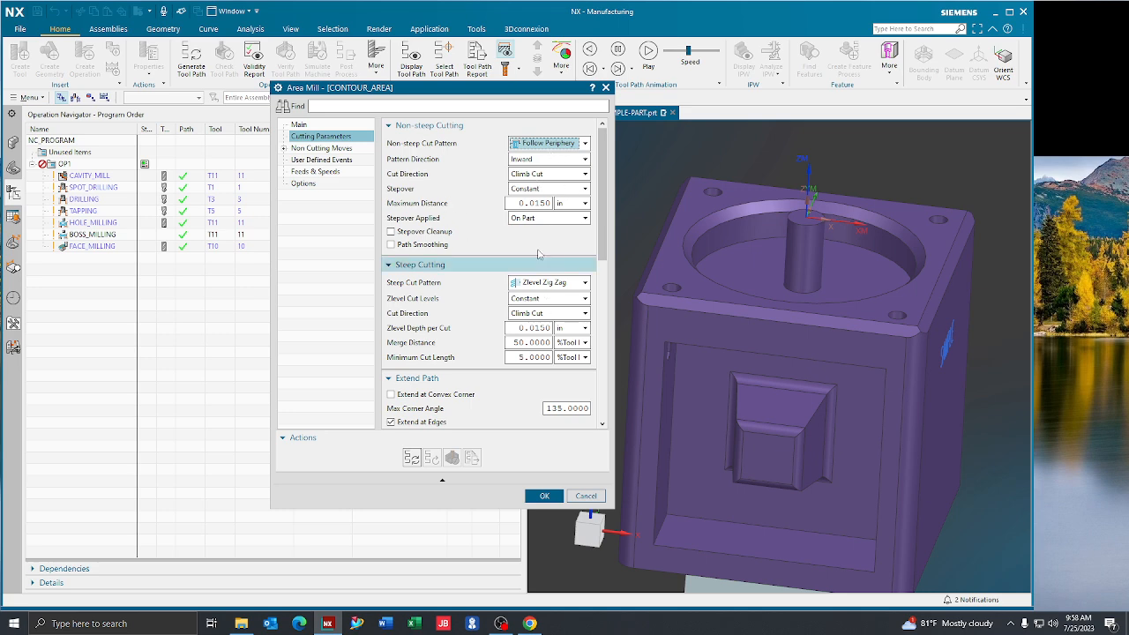
Accept the operation settings, and generate and display the CONTOUR_AREA tool path on the pocket's chamfer
left_click(544, 497)
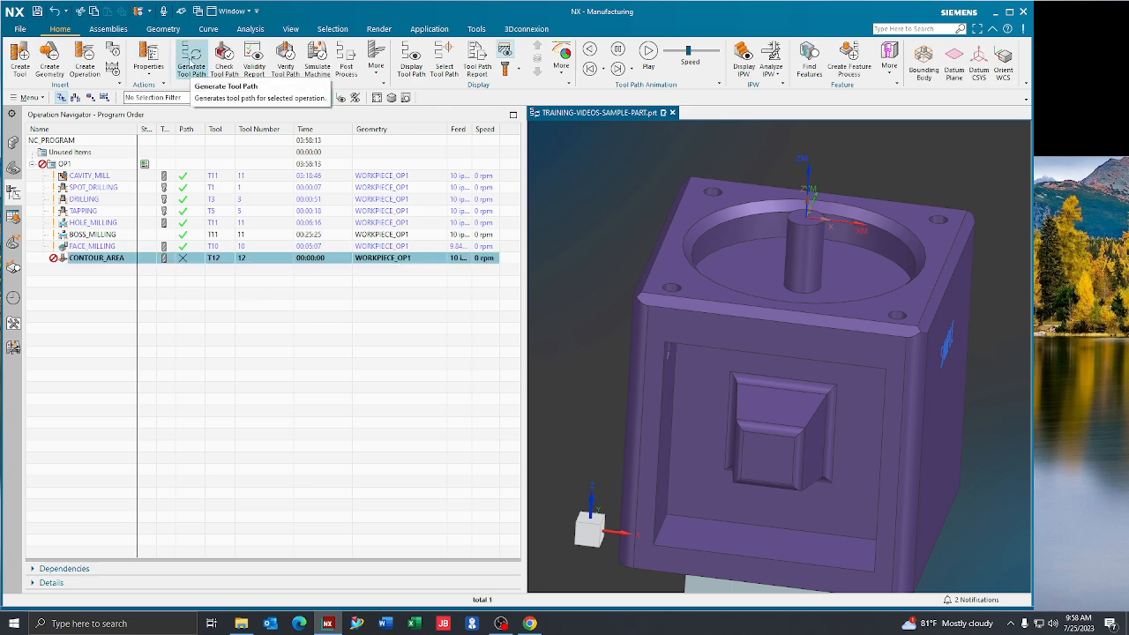
left_click(190, 59)
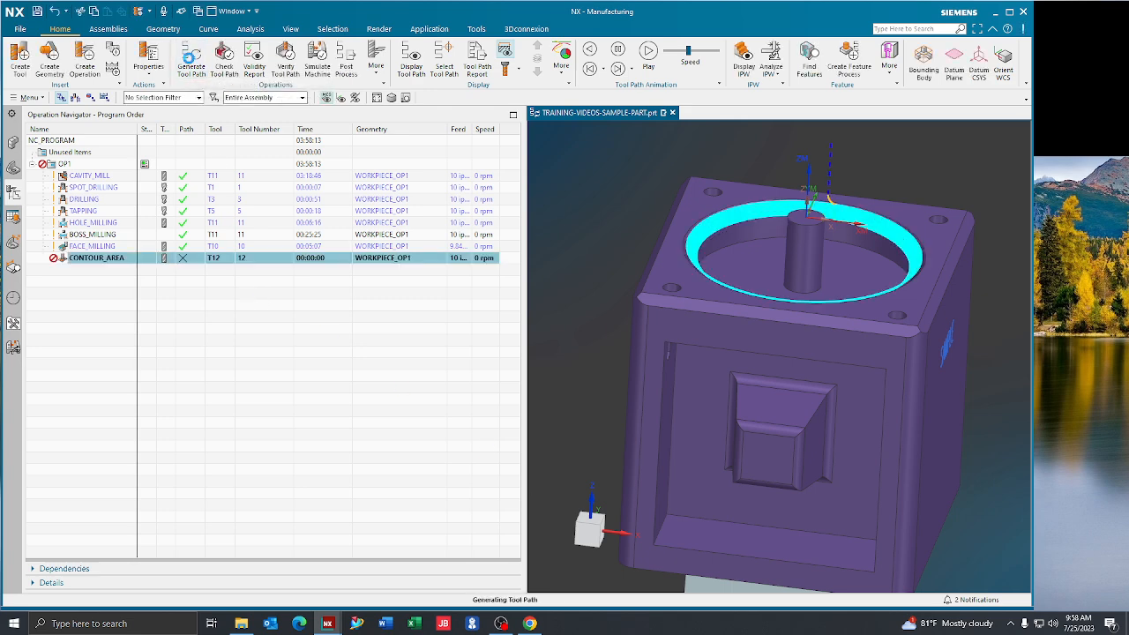
left_click(412, 66)
scroll(711, 246, "up", 8)
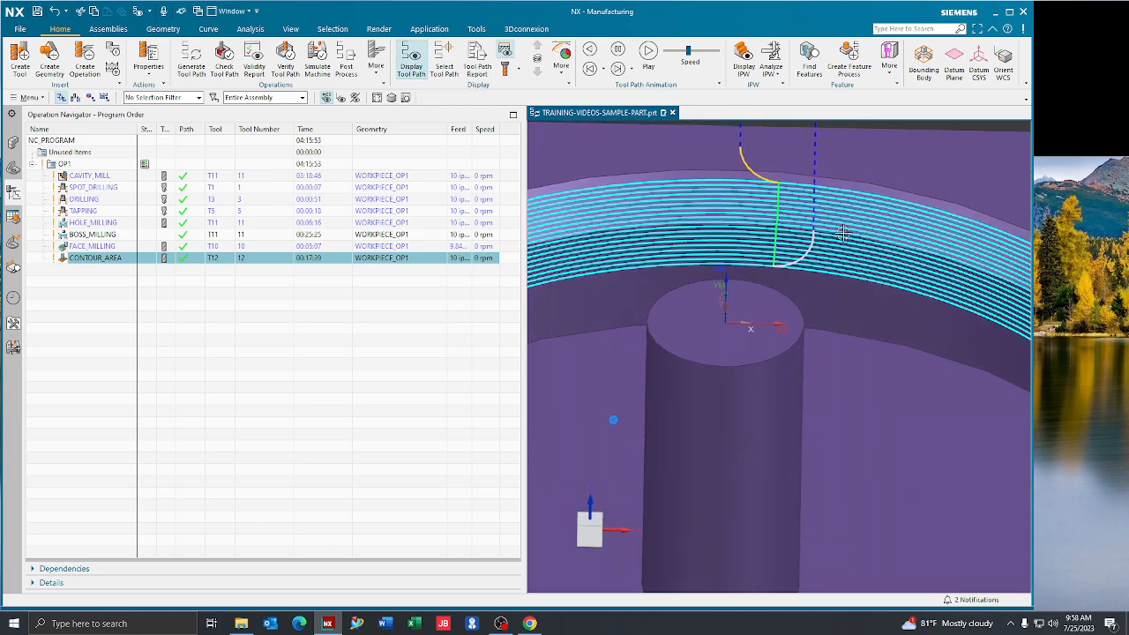
scroll(847, 233, "down", 5)
scroll(847, 232, "down", 1)
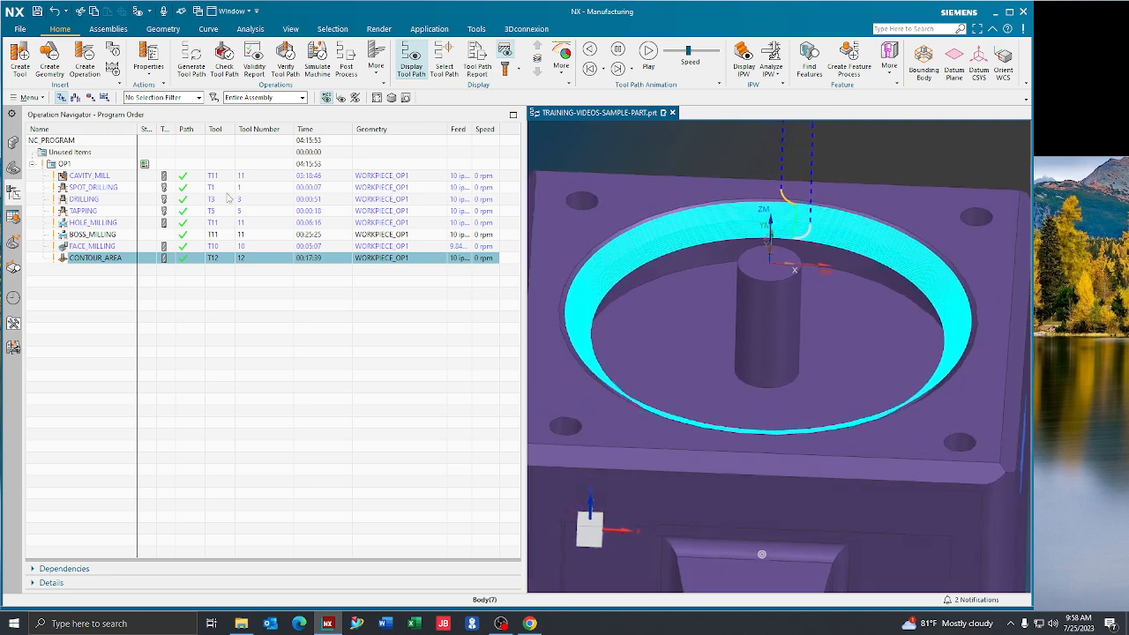
Move CONTOUR_AREA directly below CAVITY_MILL in the OP1 program order
left_click(286, 59)
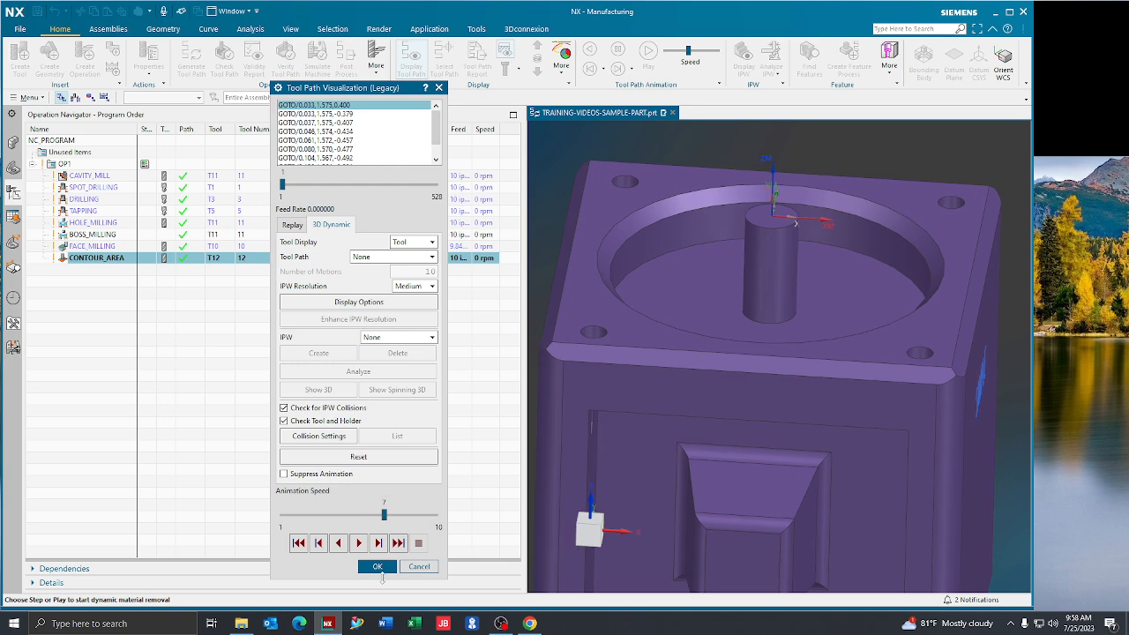
left_click(377, 571)
left_click_drag(113, 258, 102, 183)
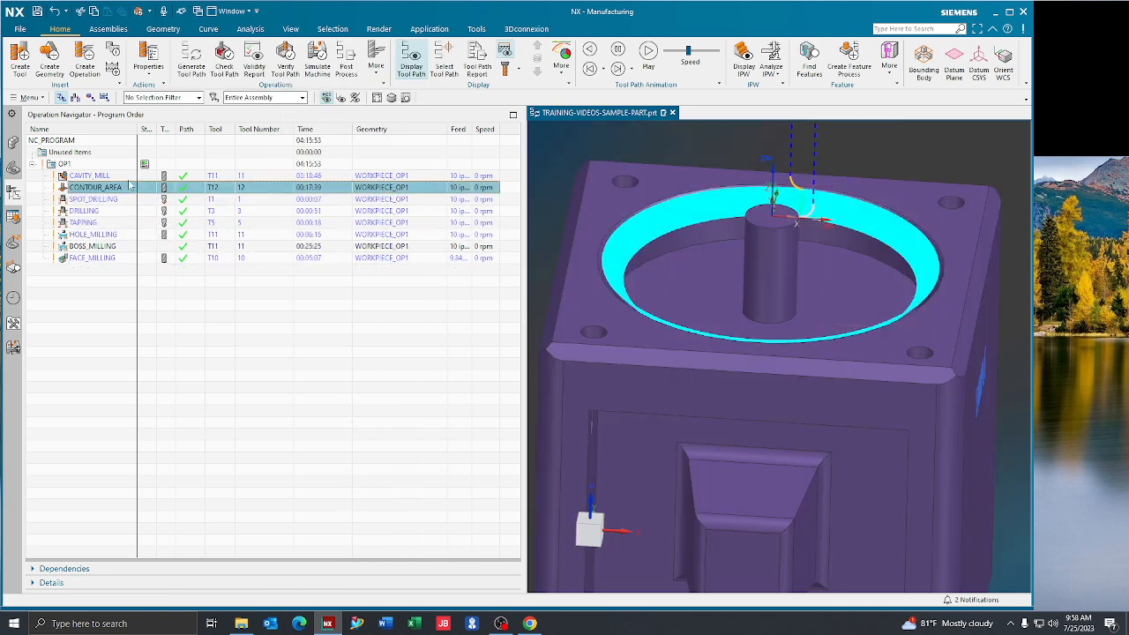
Verify the CONTOUR_AREA tool path by playing its 3D Dynamic material removal simulation at animation speed 9
left_click(281, 59)
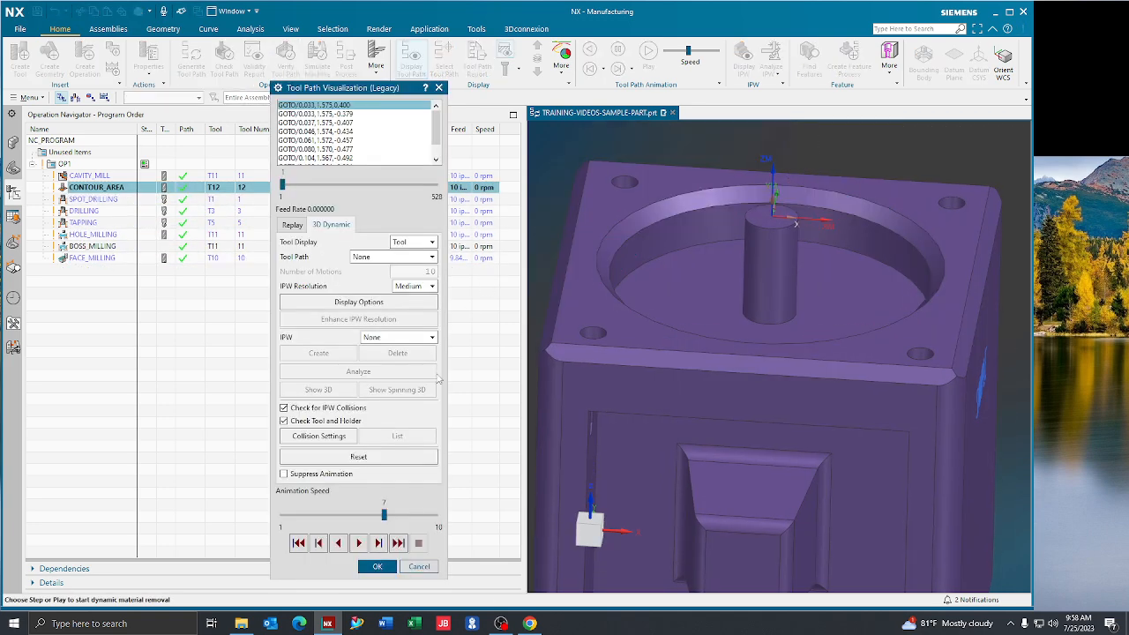
left_click(378, 543)
left_click_drag(384, 514, 418, 514)
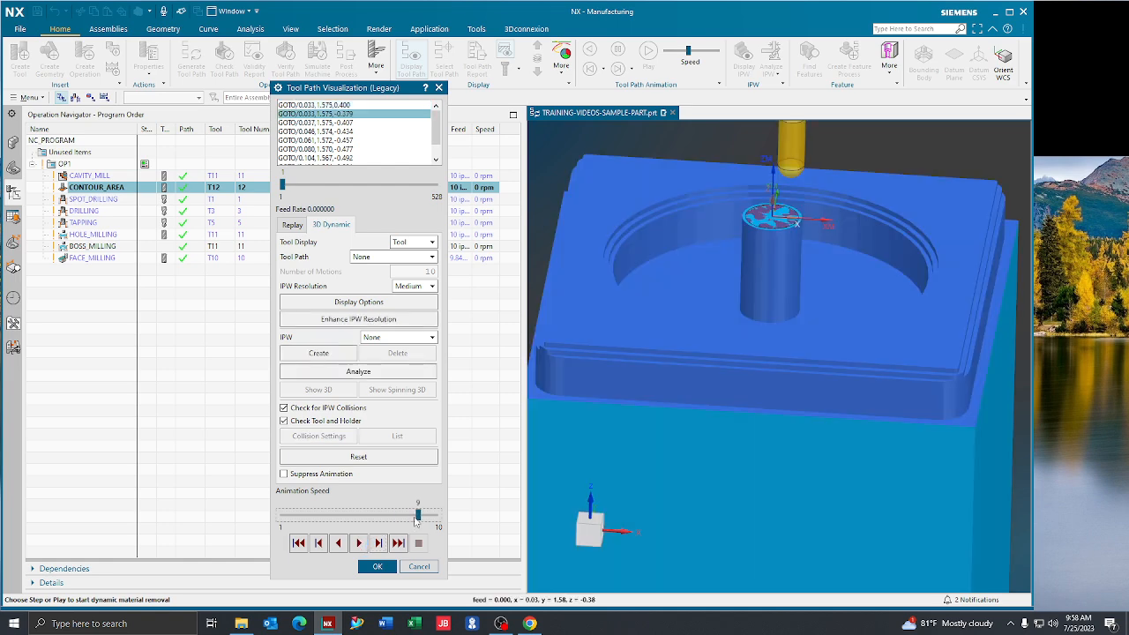
left_click(379, 546)
left_click(379, 546)
left_click(379, 546)
left_click(379, 546)
left_click(379, 545)
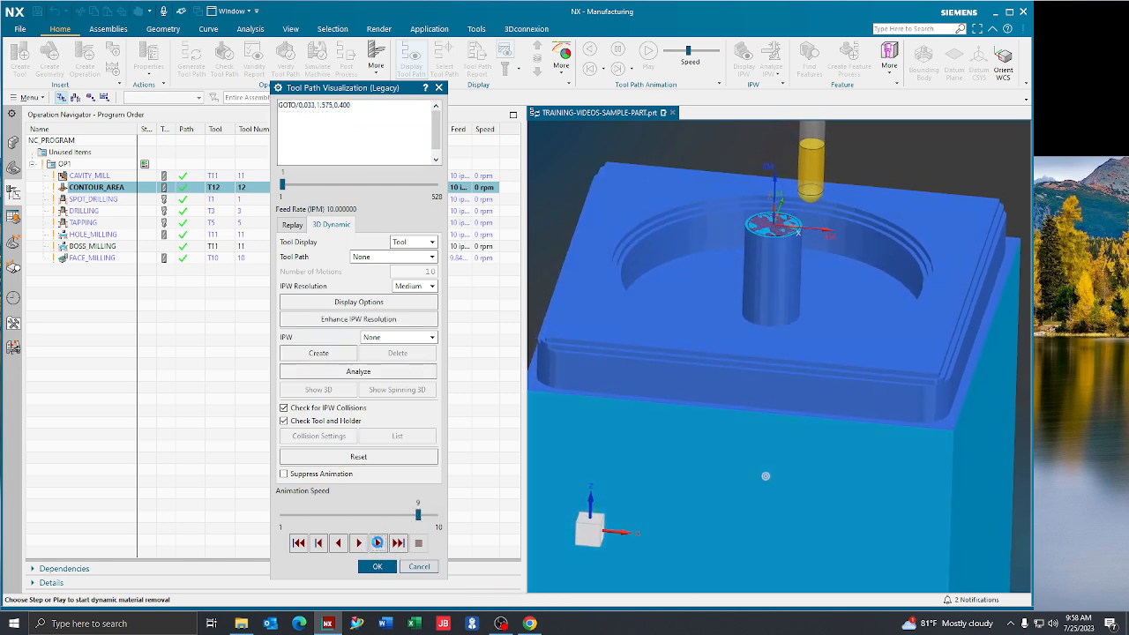
left_click(379, 545)
left_click(379, 545)
left_click(379, 545)
left_click(358, 543)
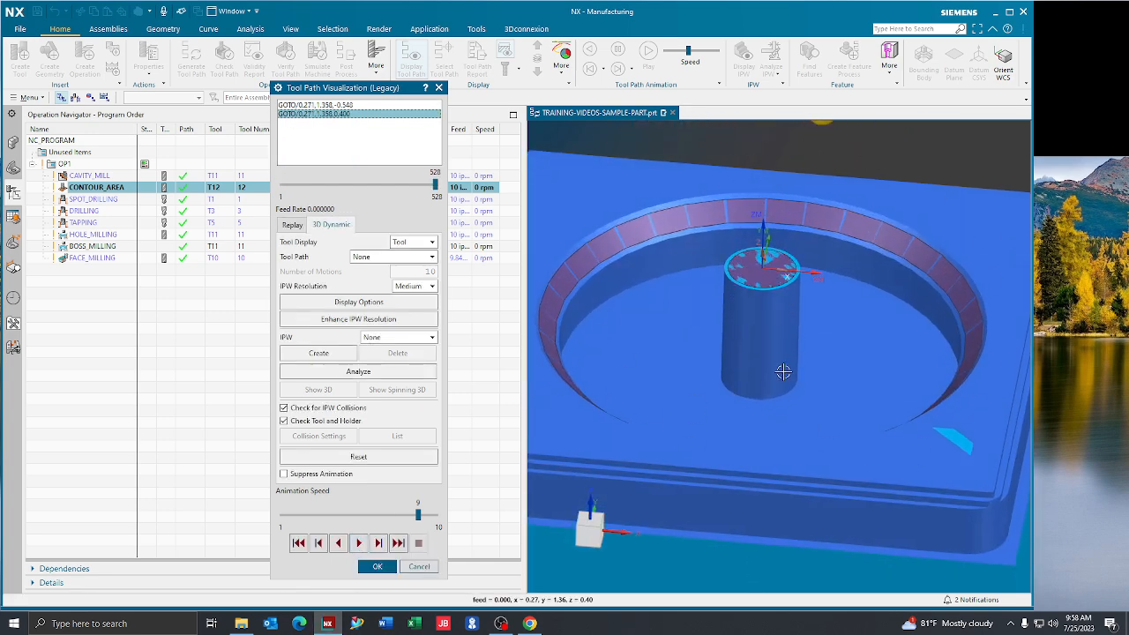
left_click(376, 566)
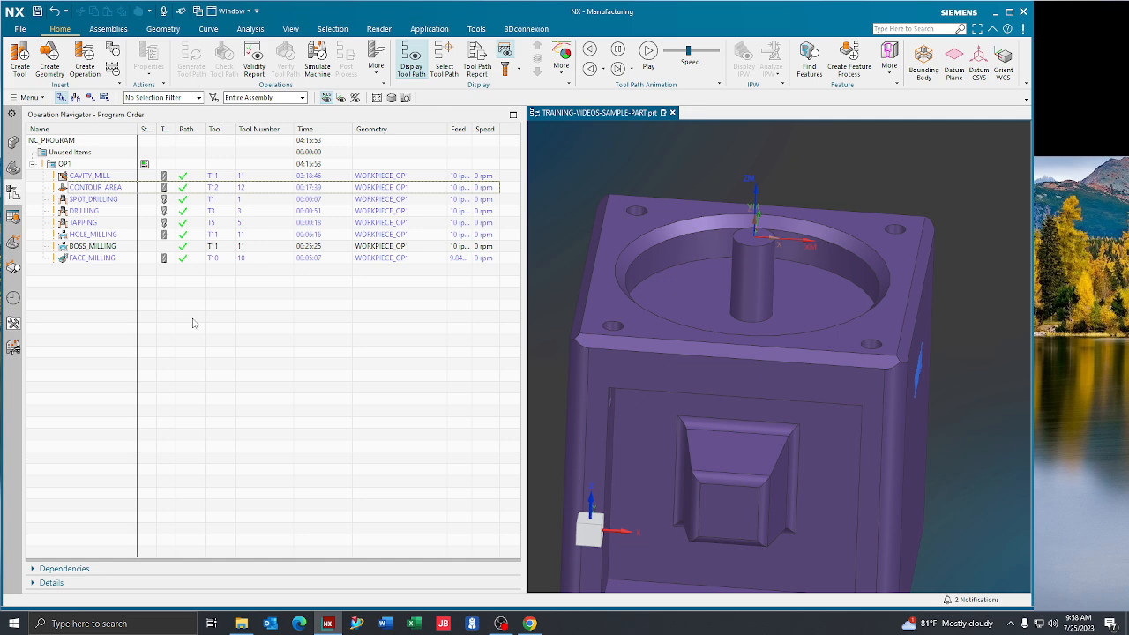
Duplicate the CONTOUR_AREA operation directly below the original in OP1
right_click(121, 187)
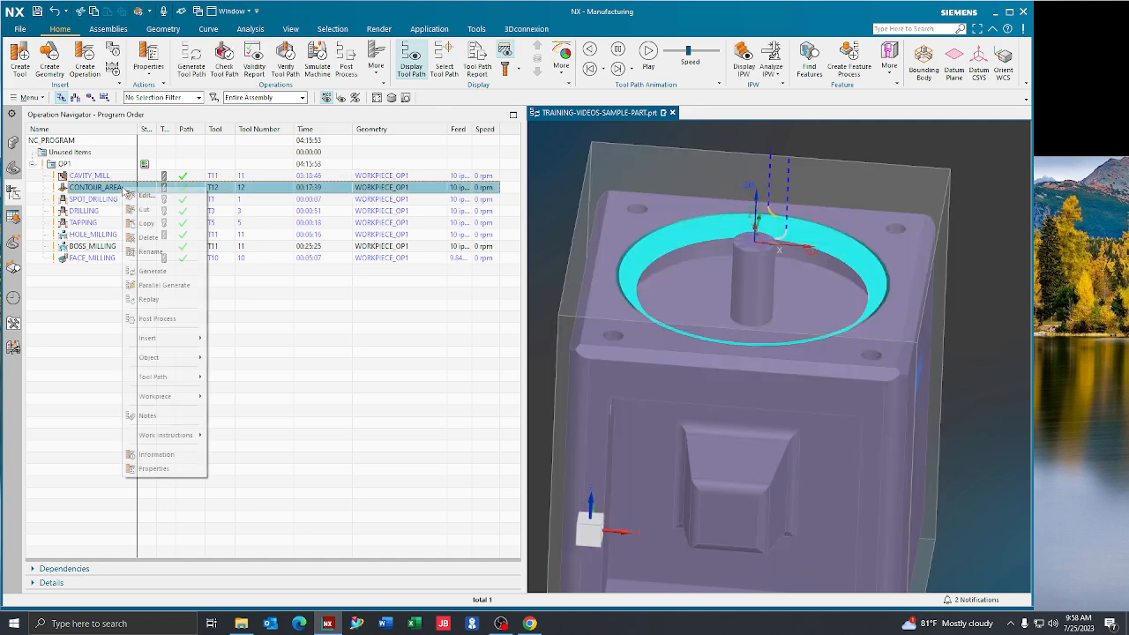
left_click(147, 224)
right_click(124, 188)
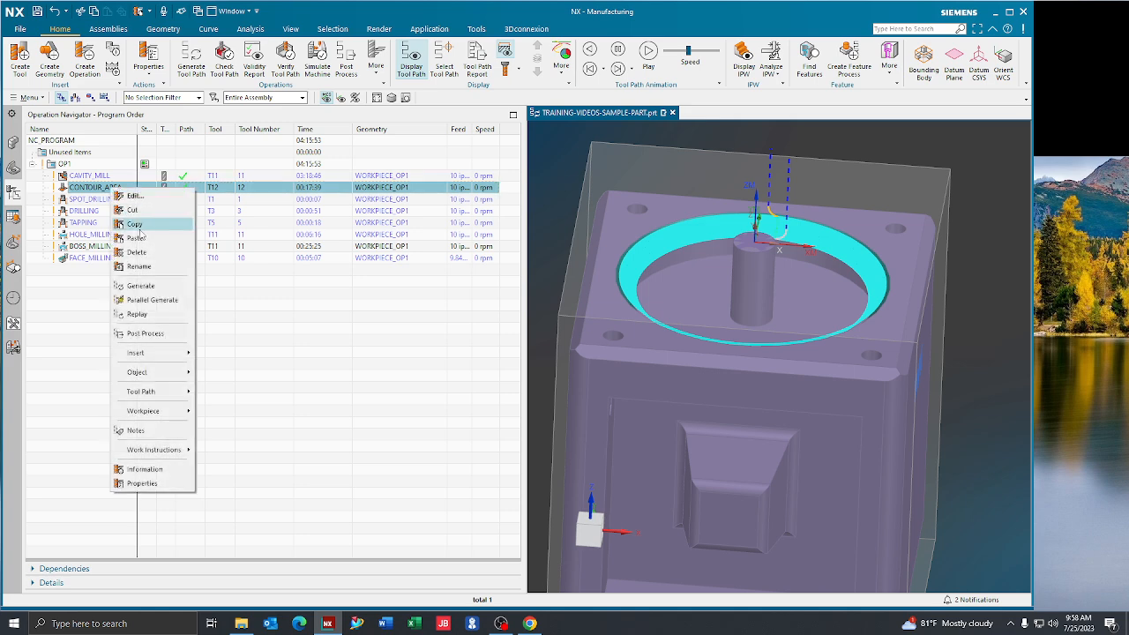
left_click(143, 236)
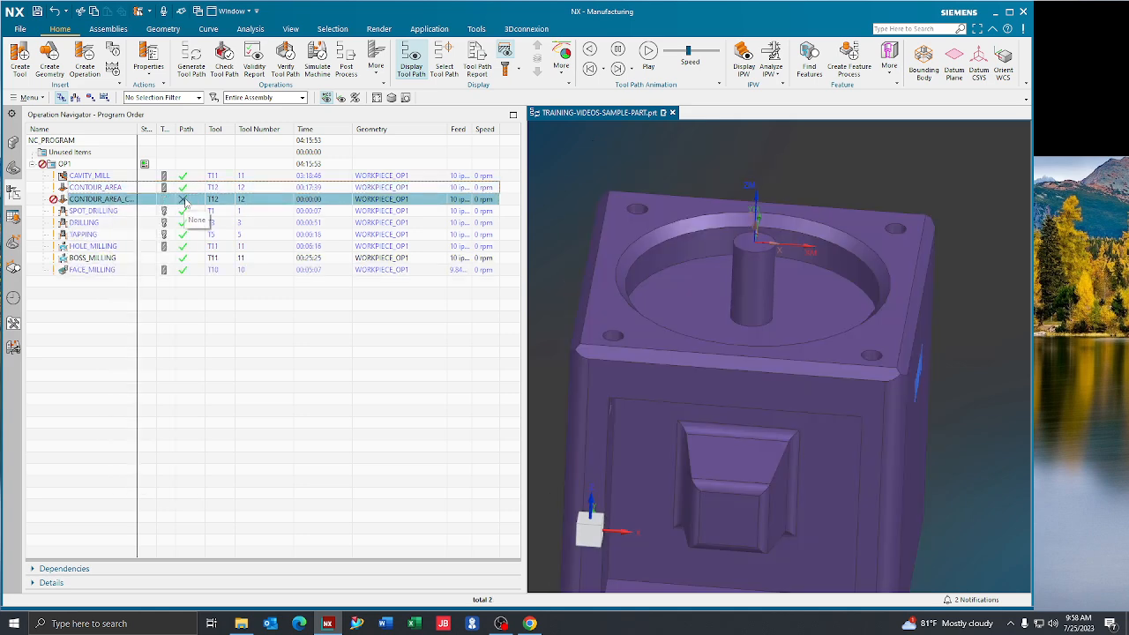
Change the tool of the copied contour area operation to T11 (1/4 FLAT ENDMILL)
double_click(184, 199)
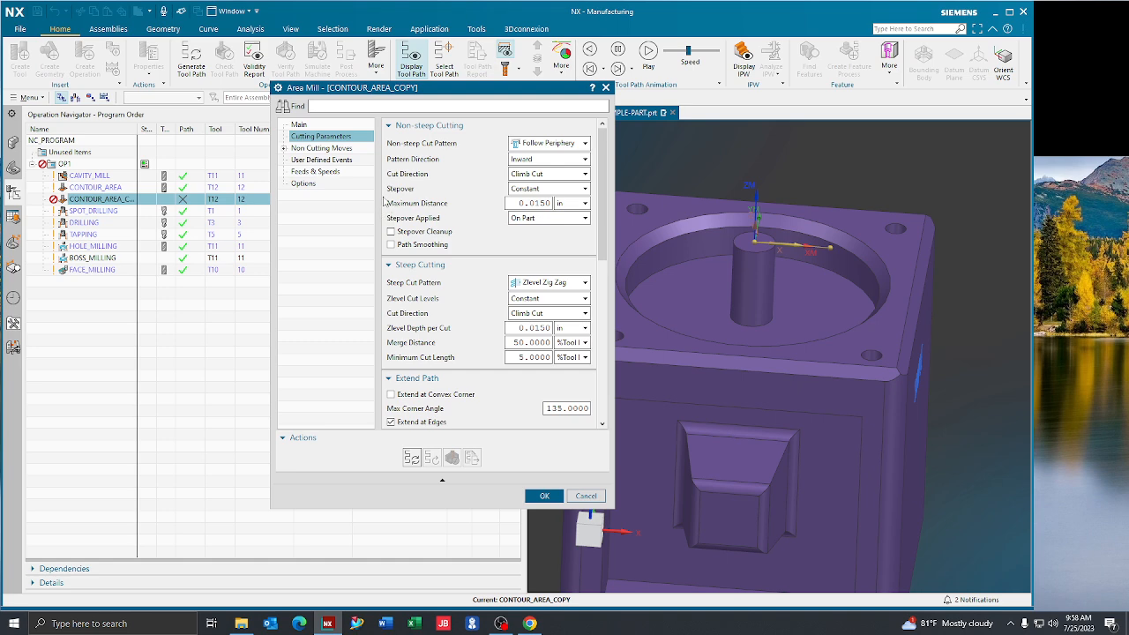
left_click(304, 126)
left_click(538, 142)
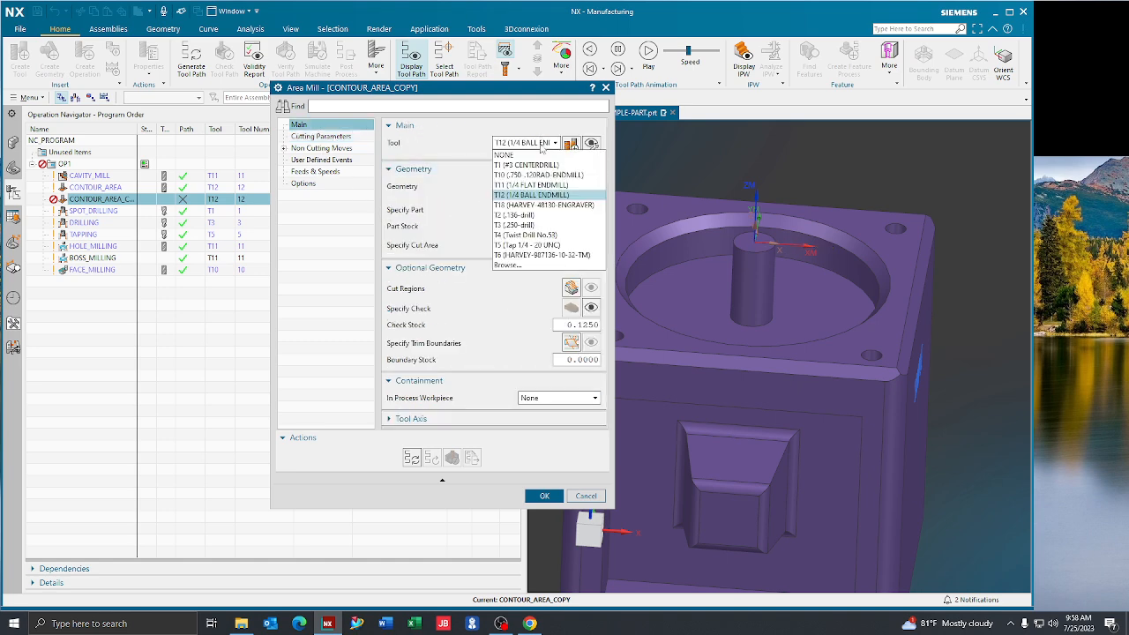
left_click(530, 184)
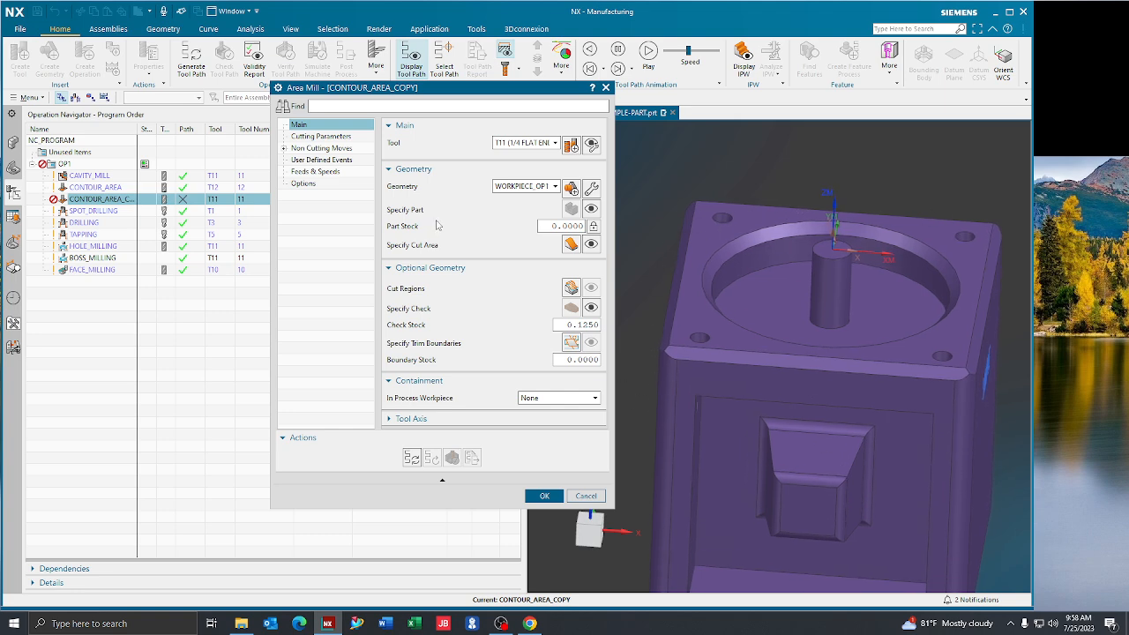
Replace the copied operation's cut area with the part's flat top face around the circular pocket
left_click(570, 246)
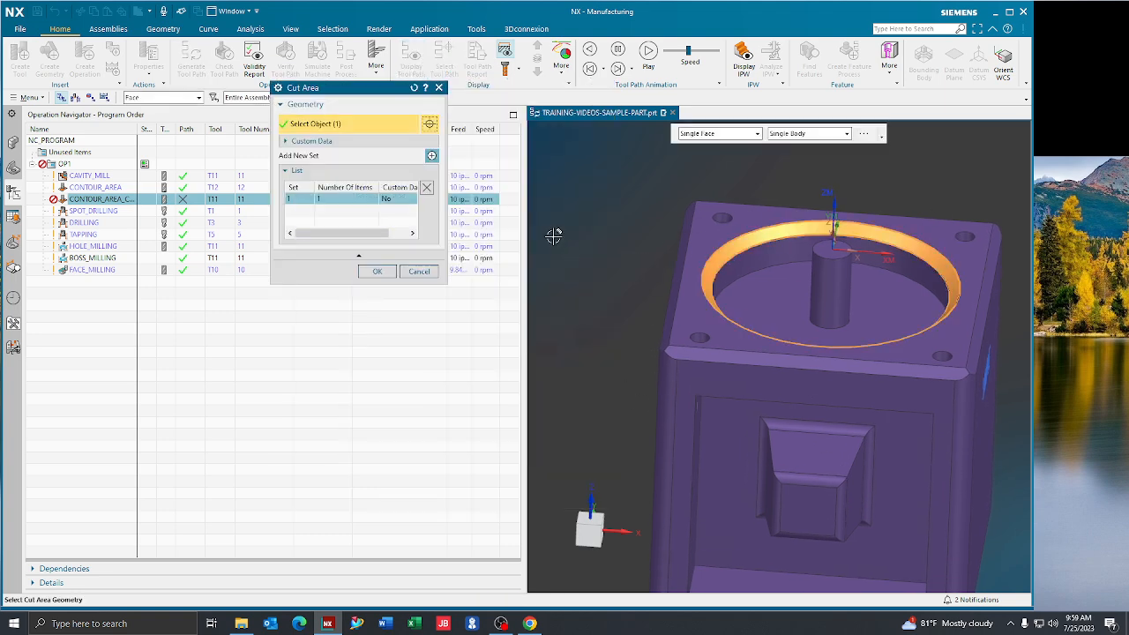
left_click(760, 219)
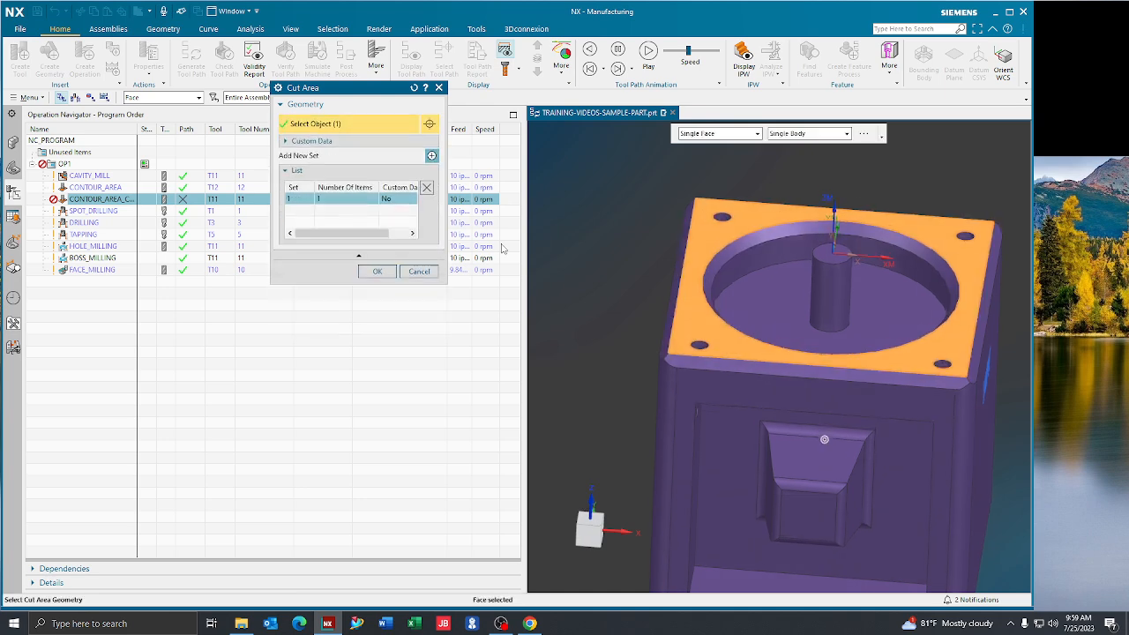
left_click(377, 284)
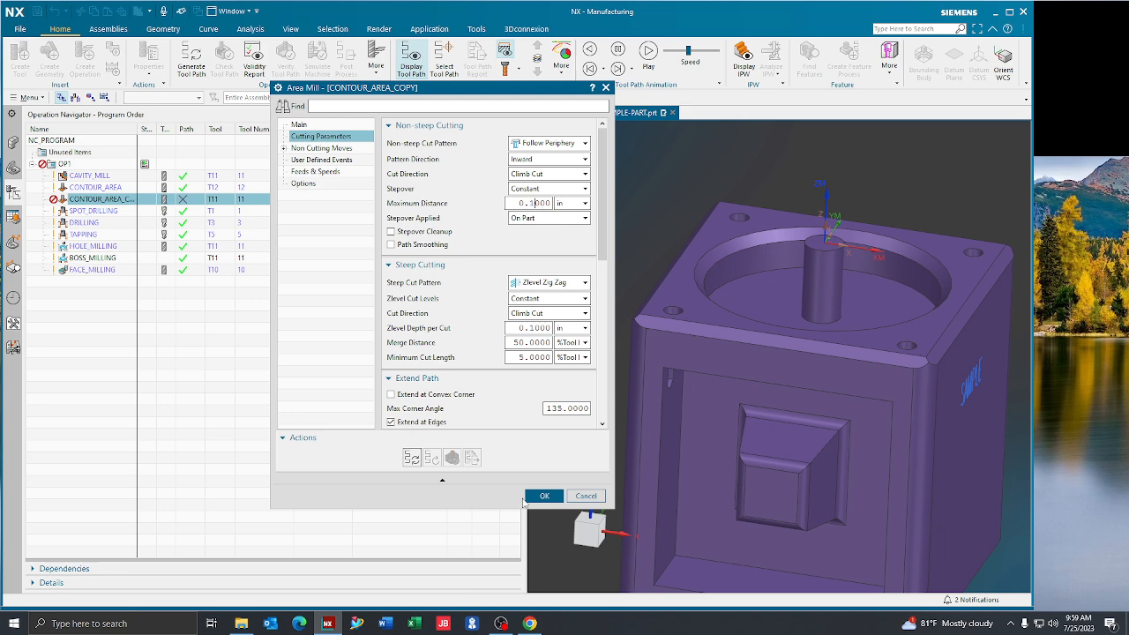
Set the copied operation's maximum distance and Zlevel depth to 0.1 in, disable Extend at Edges, and generate its tool path
scroll(409, 412, "down", 3)
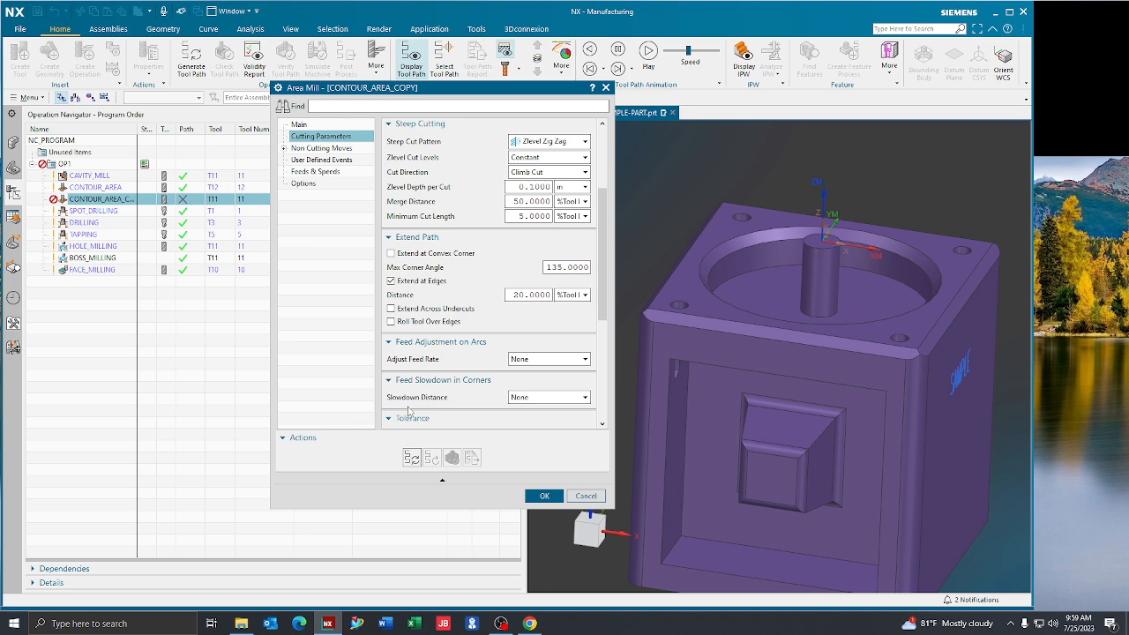
left_click(393, 280)
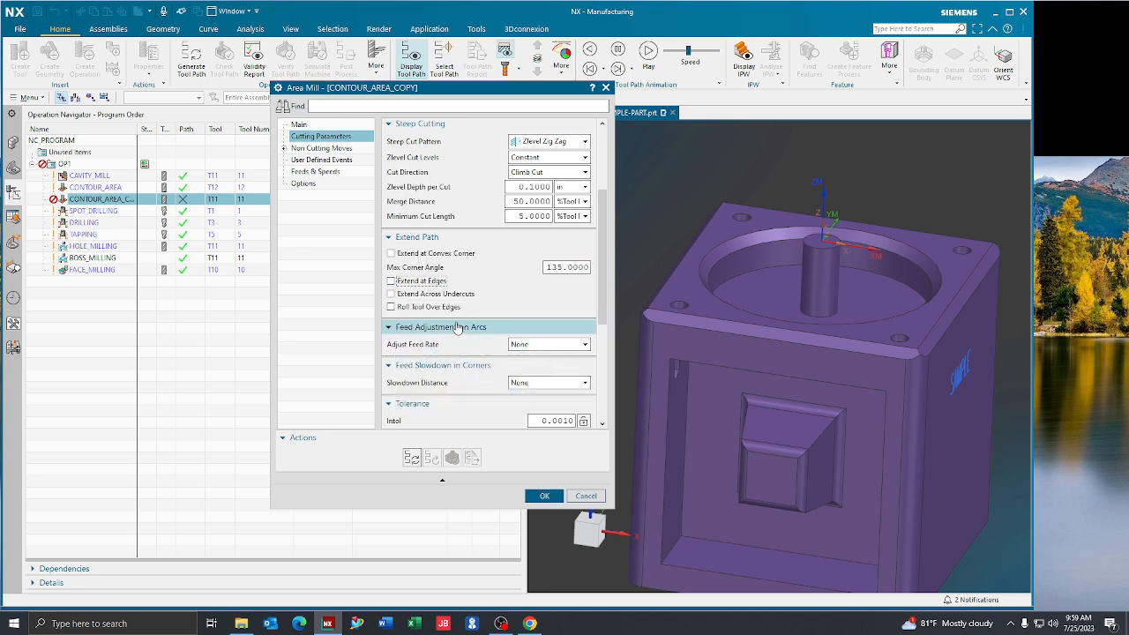
left_click(543, 496)
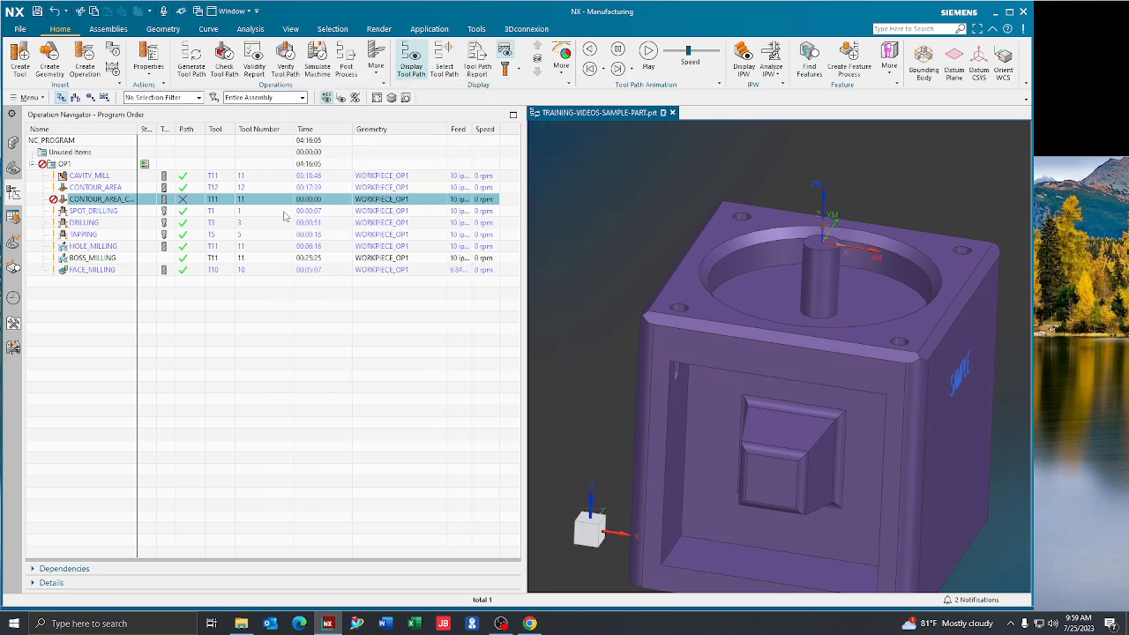
left_click(193, 69)
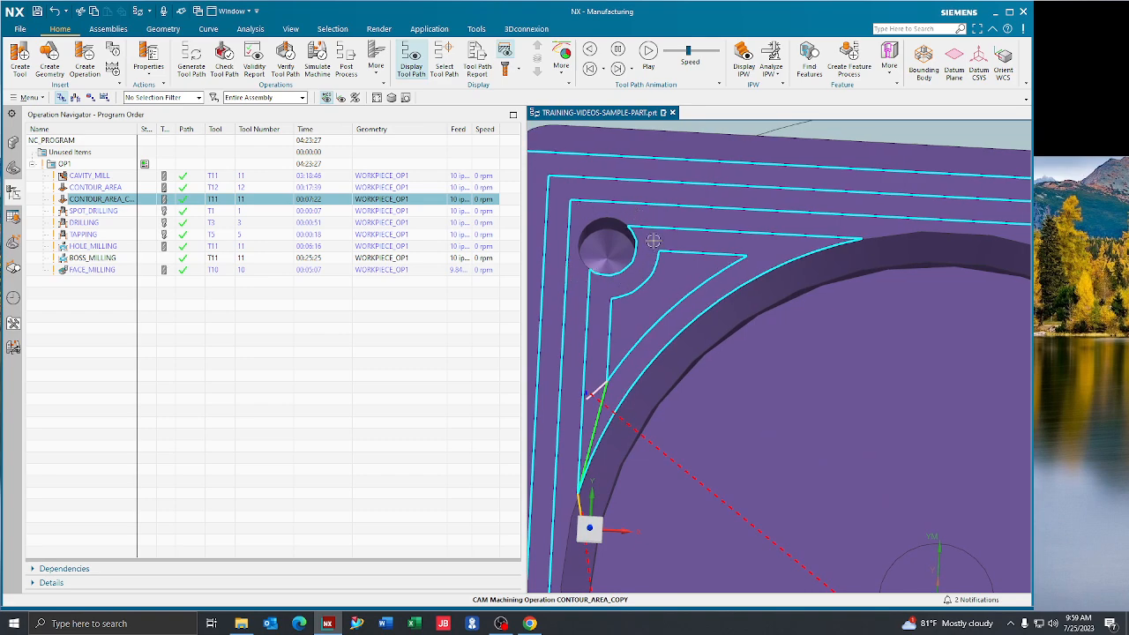
Verify the top face tool path with the 3D Dynamic material removal simulation at animation speed 9
left_click(285, 60)
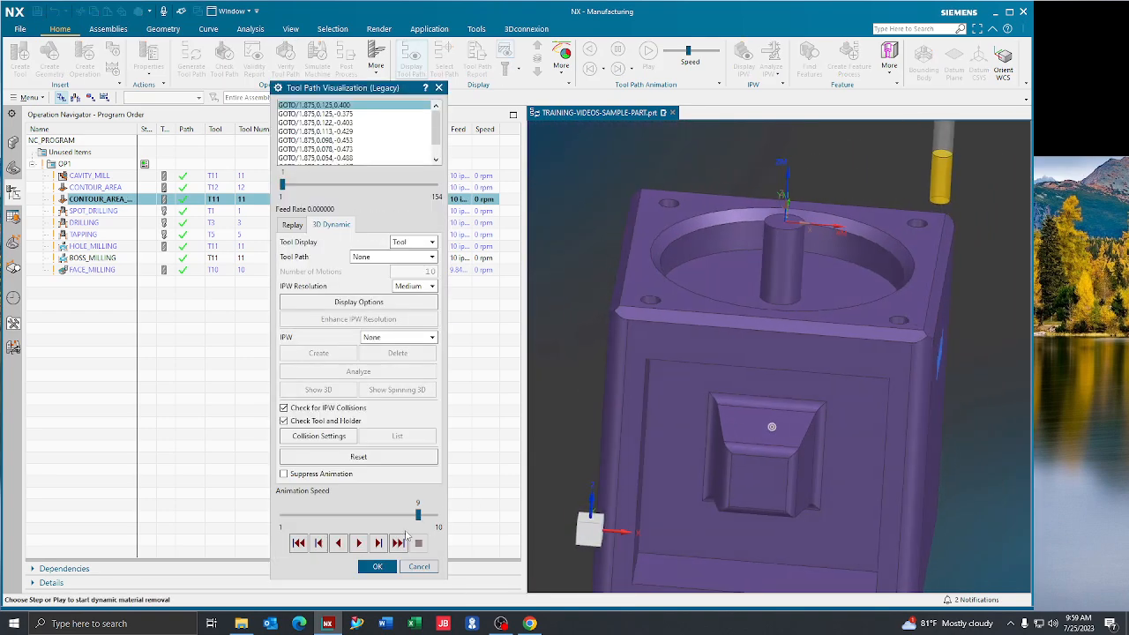
left_click(359, 543)
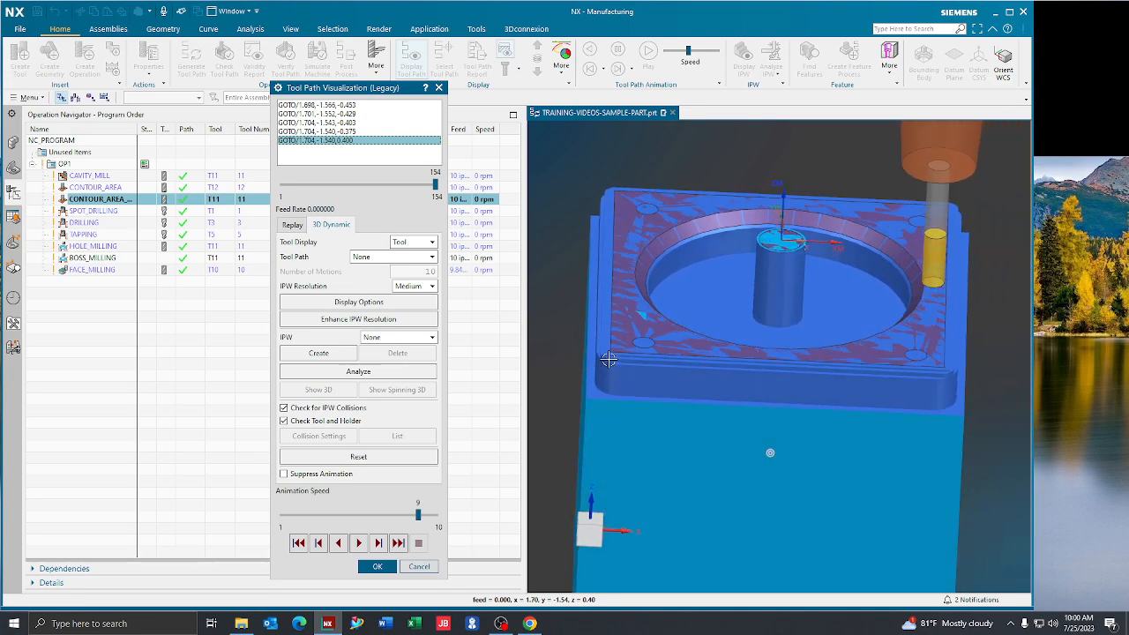
left_click(377, 566)
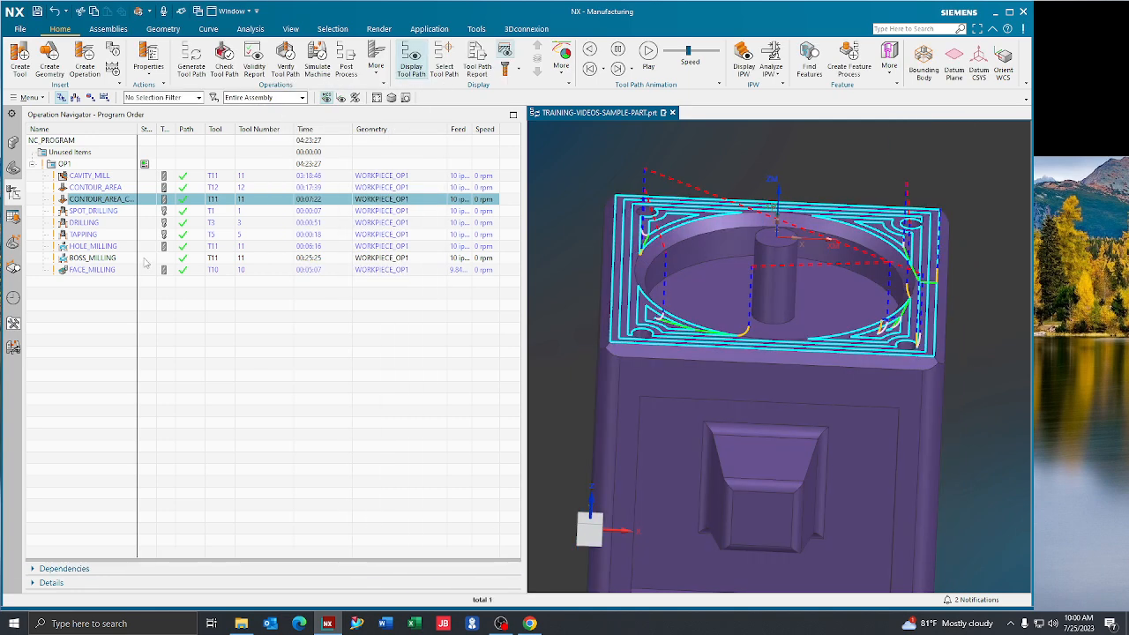
Enable Extend at Edges in the top face operation with a distance of 55 %Tool and regenerate its tool path
left_click(124, 200)
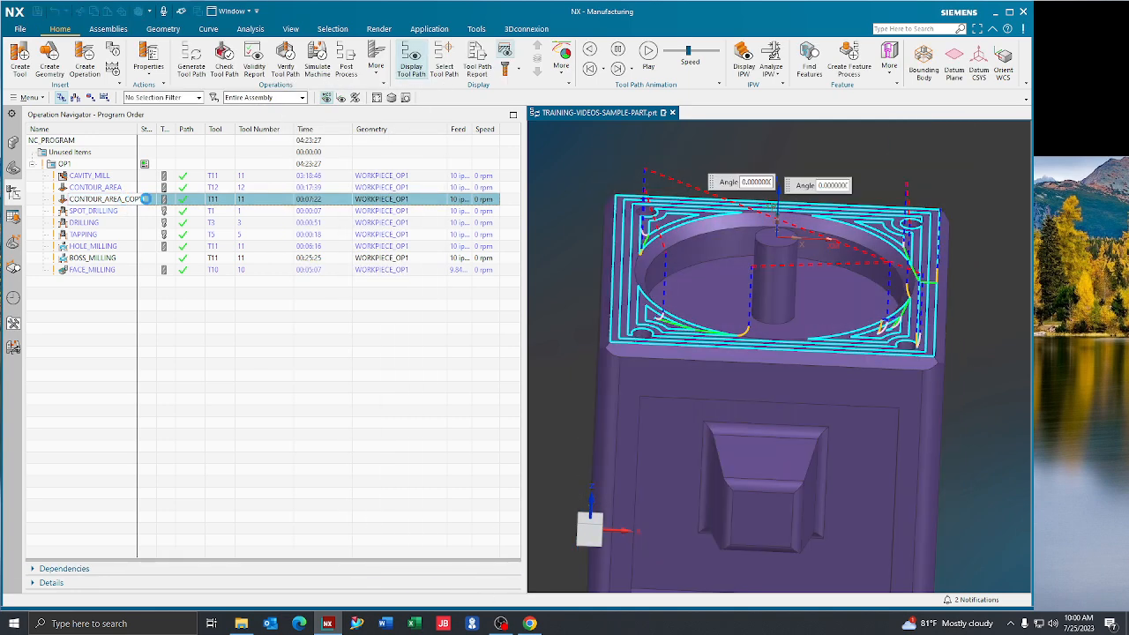
left_click(390, 423)
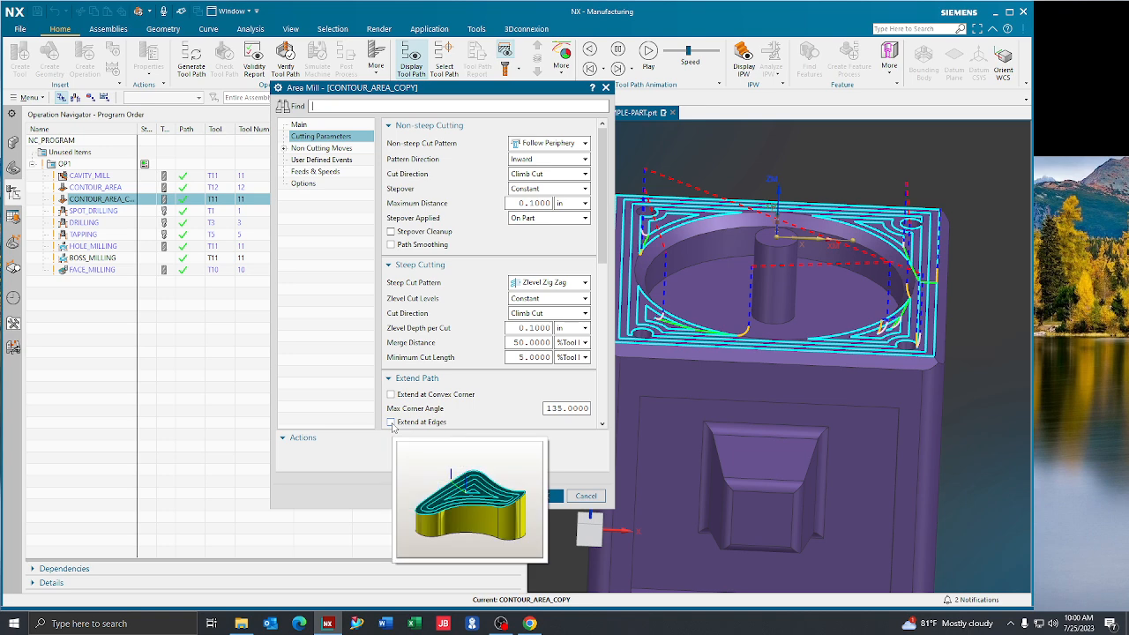
scroll(458, 398, "down", 2)
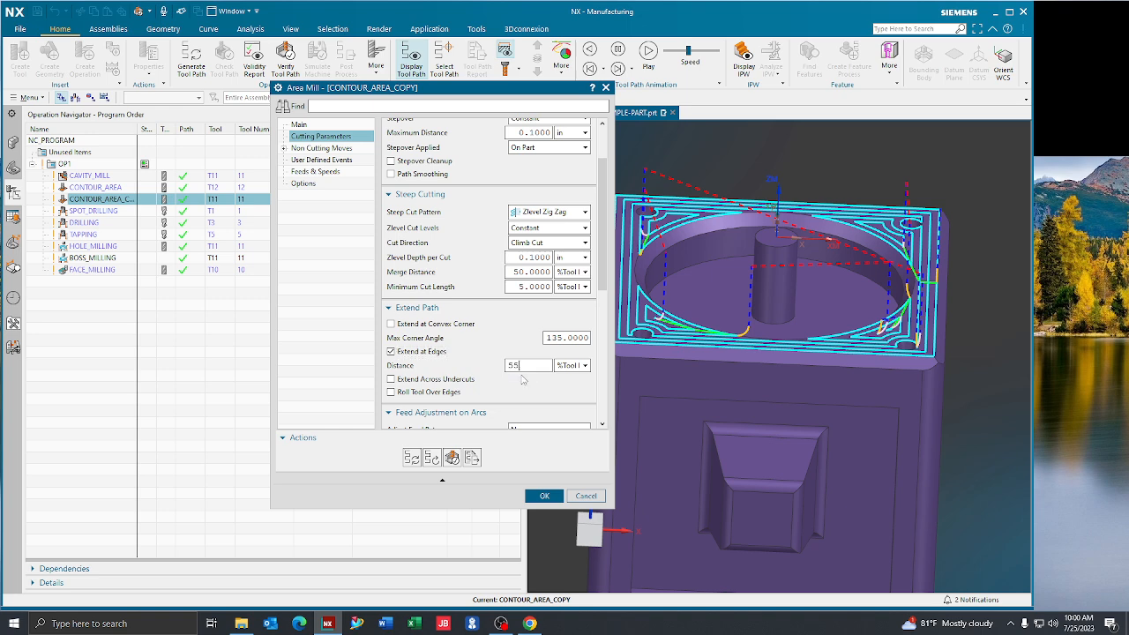
left_click(545, 496)
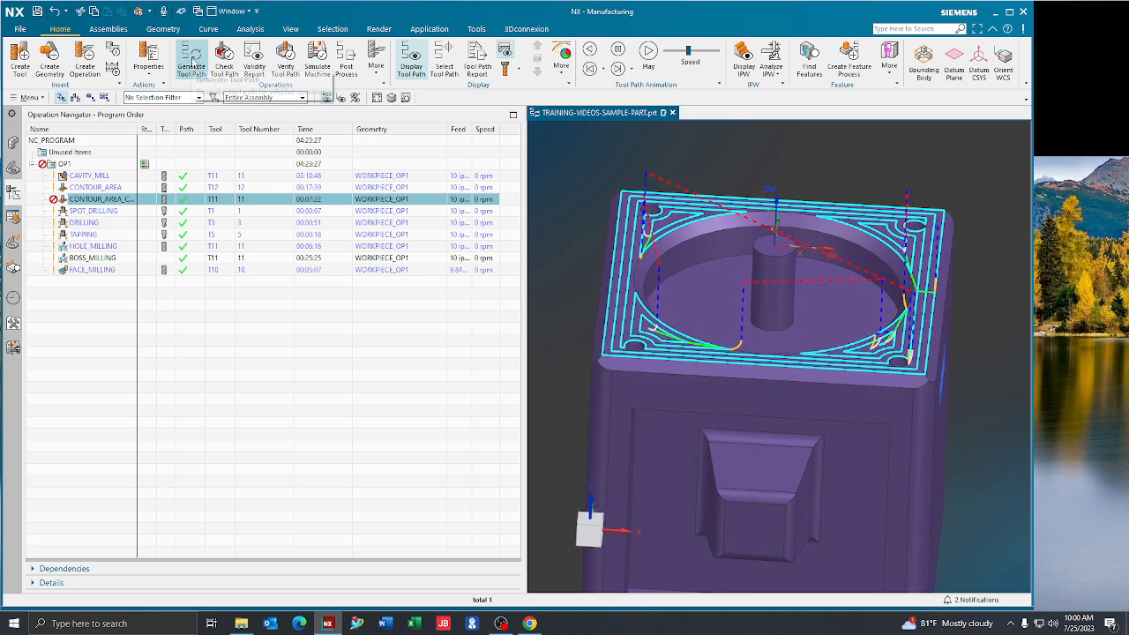
left_click(192, 60)
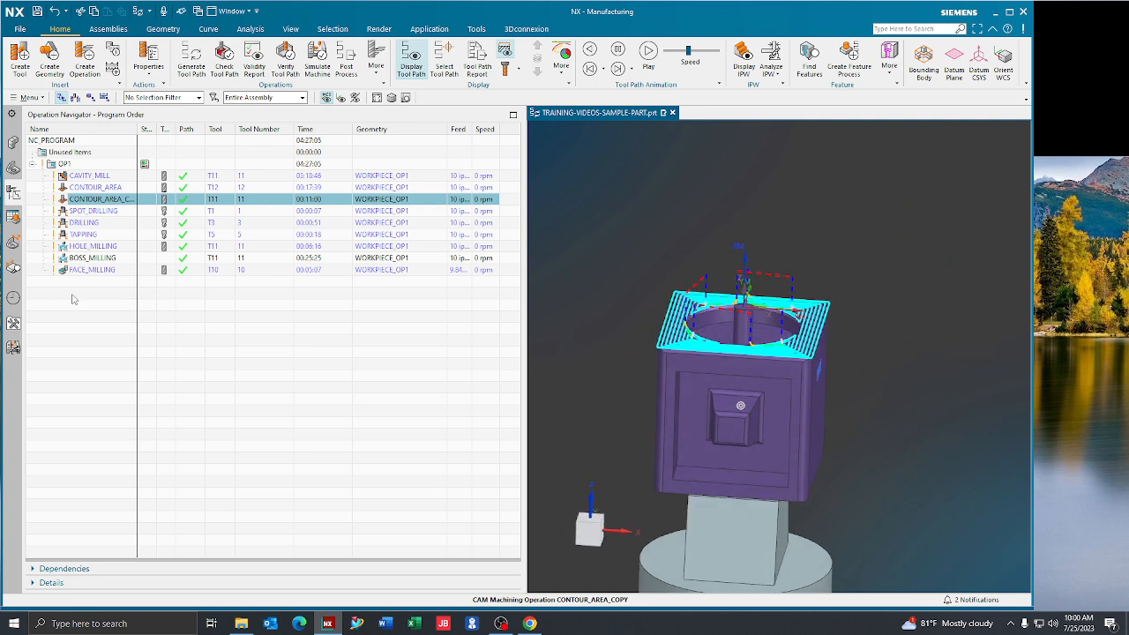
Duplicate the original CONTOUR_AREA operation directly below CONTOUR_AREA_COPY in OP1
left_click(182, 306)
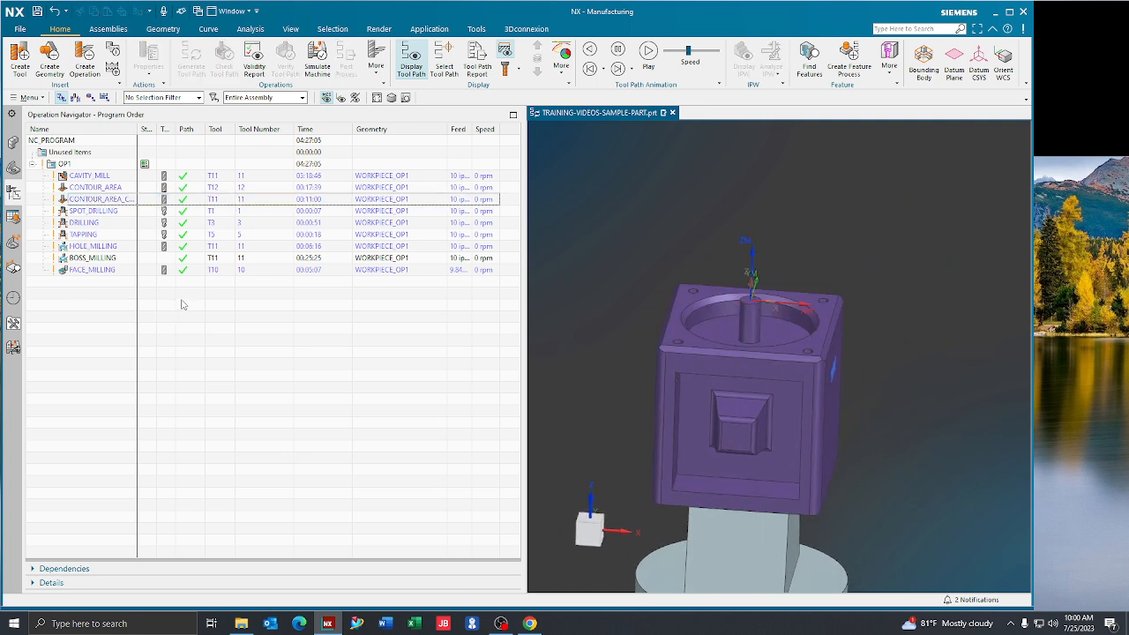
left_click(112, 190)
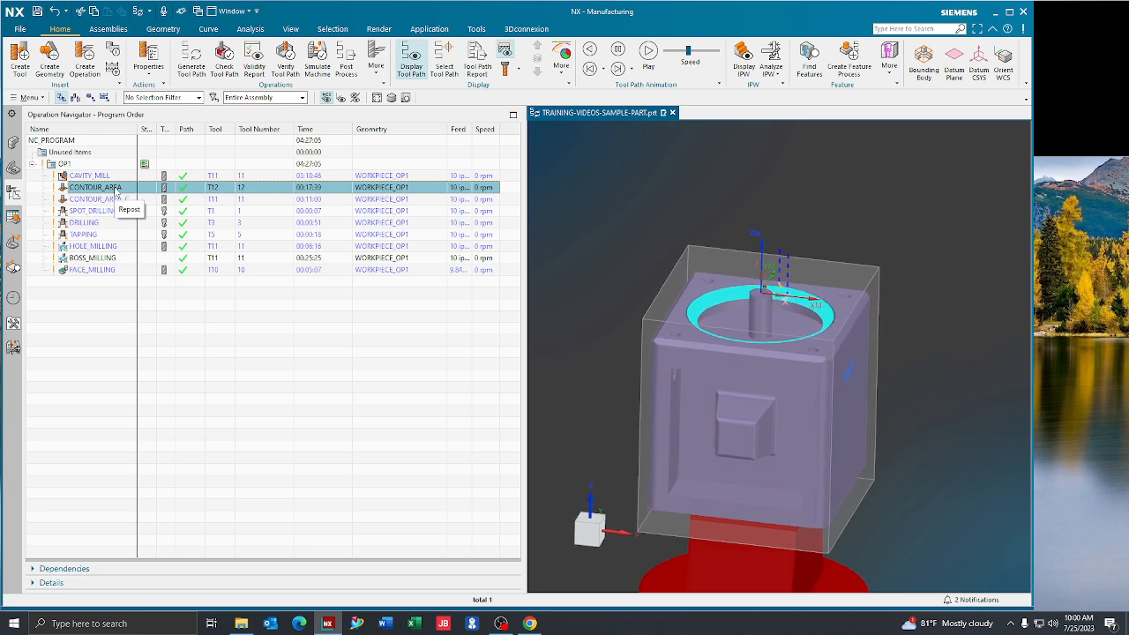
right_click(90, 187)
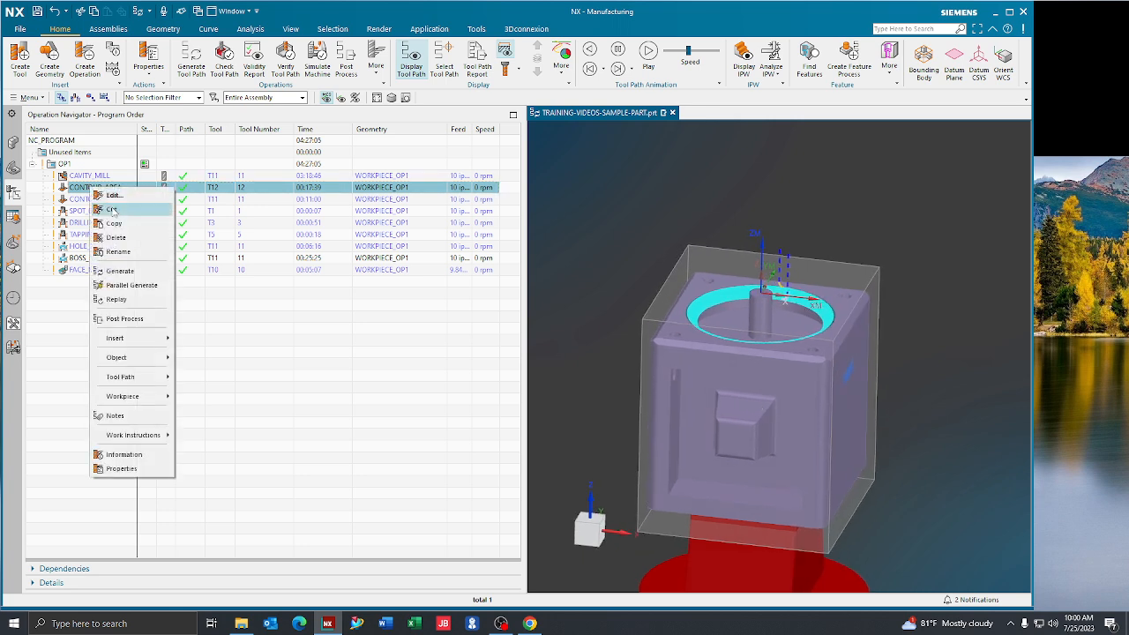
left_click(130, 224)
right_click(110, 199)
left_click(134, 247)
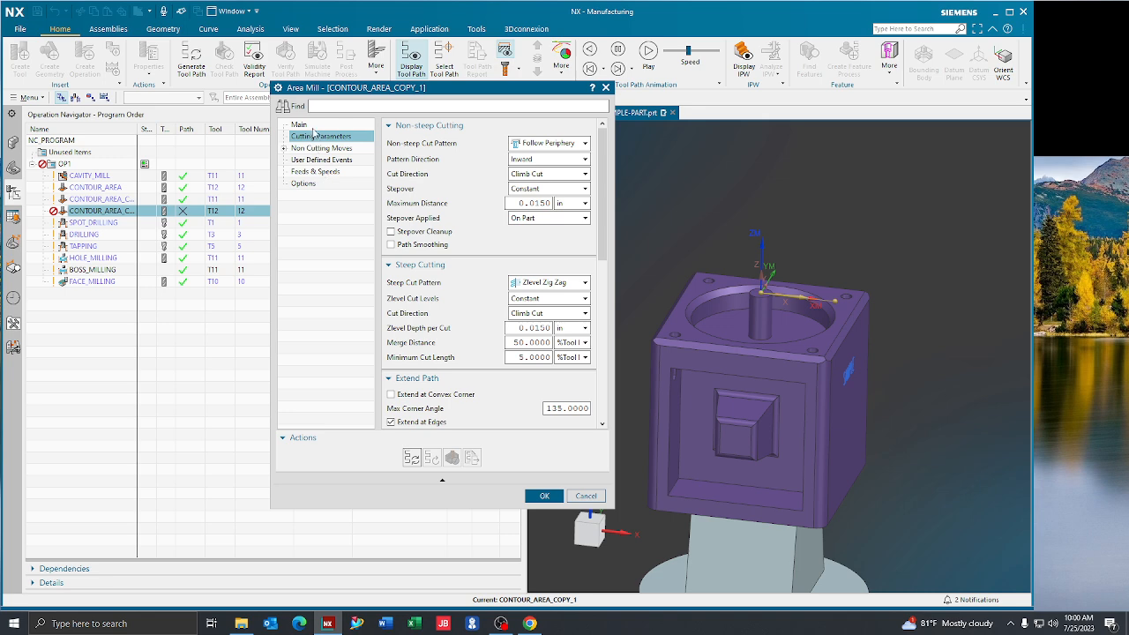
Replace the cut area of CONTOUR_AREA_COPY_1 with the rounded vertical edge face beside the front pocket face
left_click(300, 125)
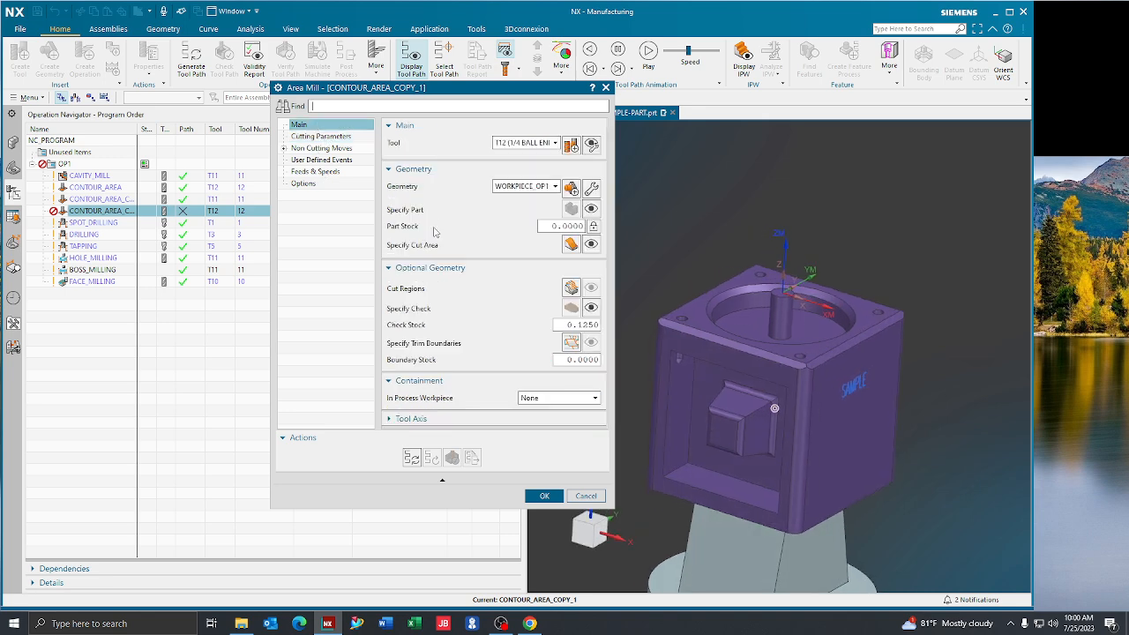
left_click(569, 243)
left_click(427, 187)
left_click(664, 323)
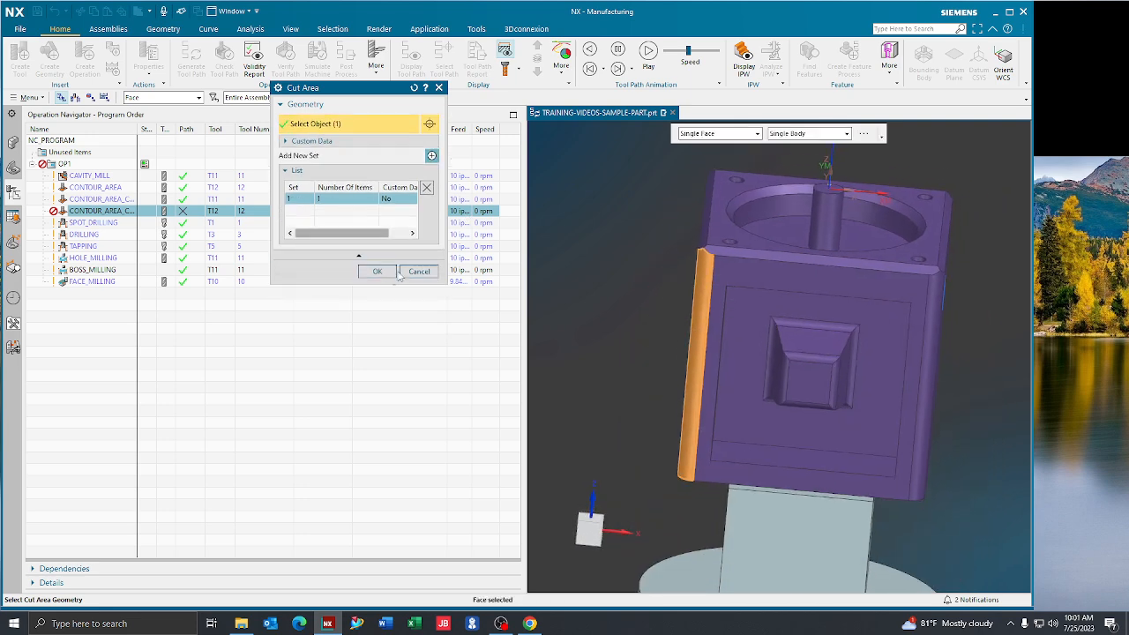
left_click(376, 272)
middle_click(398, 281)
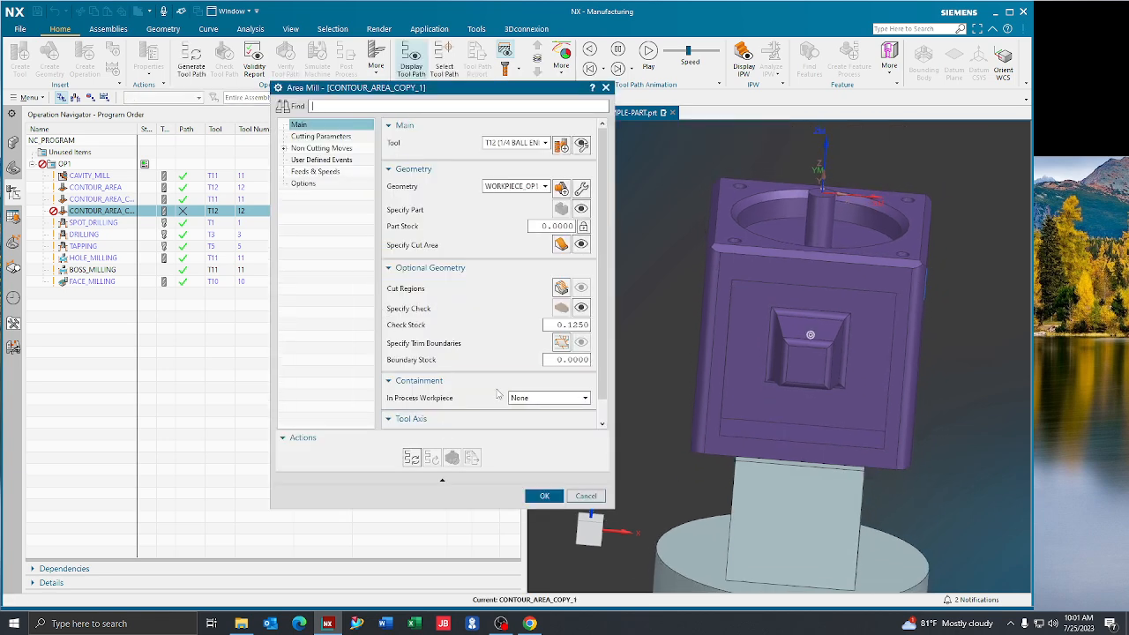
Set the tool axis of CONTOUR_AREA_COPY_1 to a specified vector normal to the front face around the square pocket
scroll(501, 397, "down", 1)
left_click(550, 414)
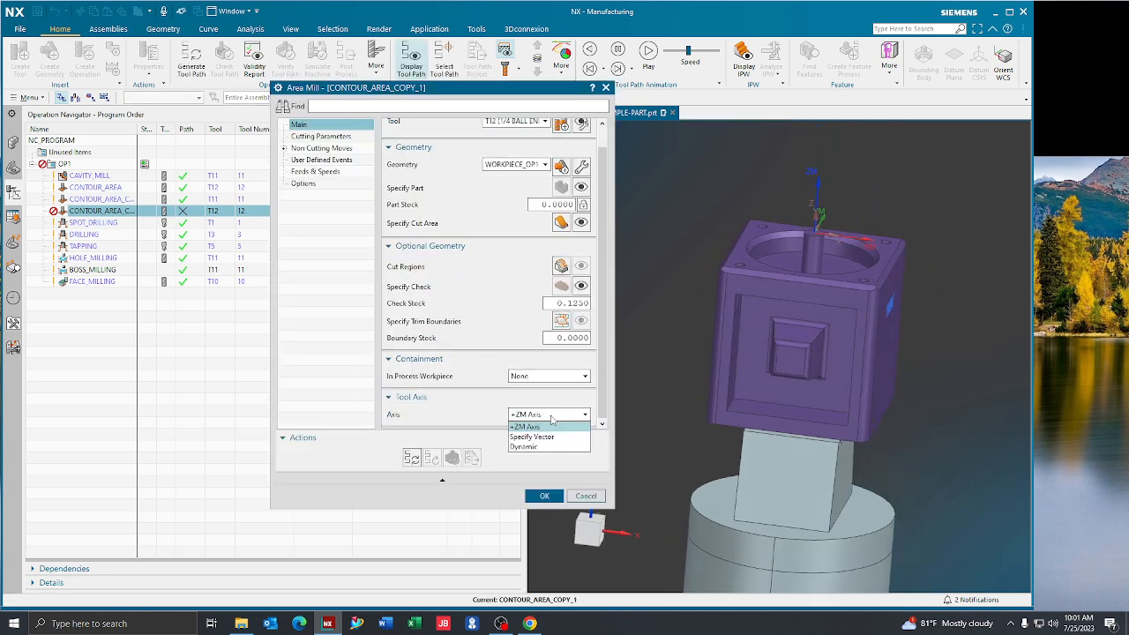
left_click(552, 437)
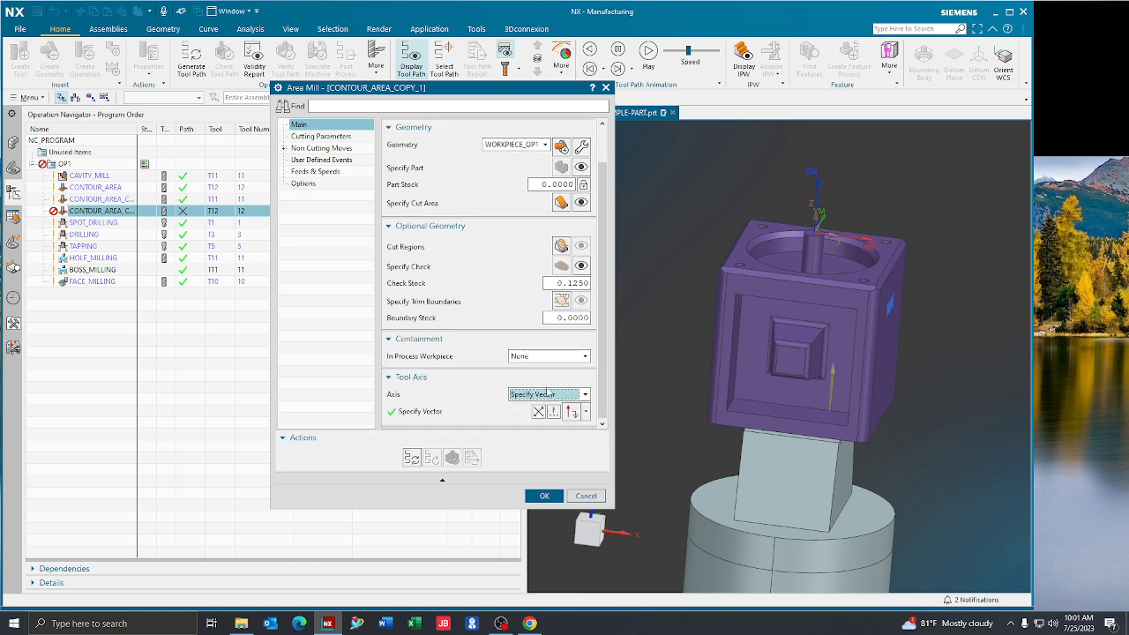
left_click(587, 411)
left_click(573, 147)
left_click(770, 284)
middle_click_drag(725, 293, 565, 306)
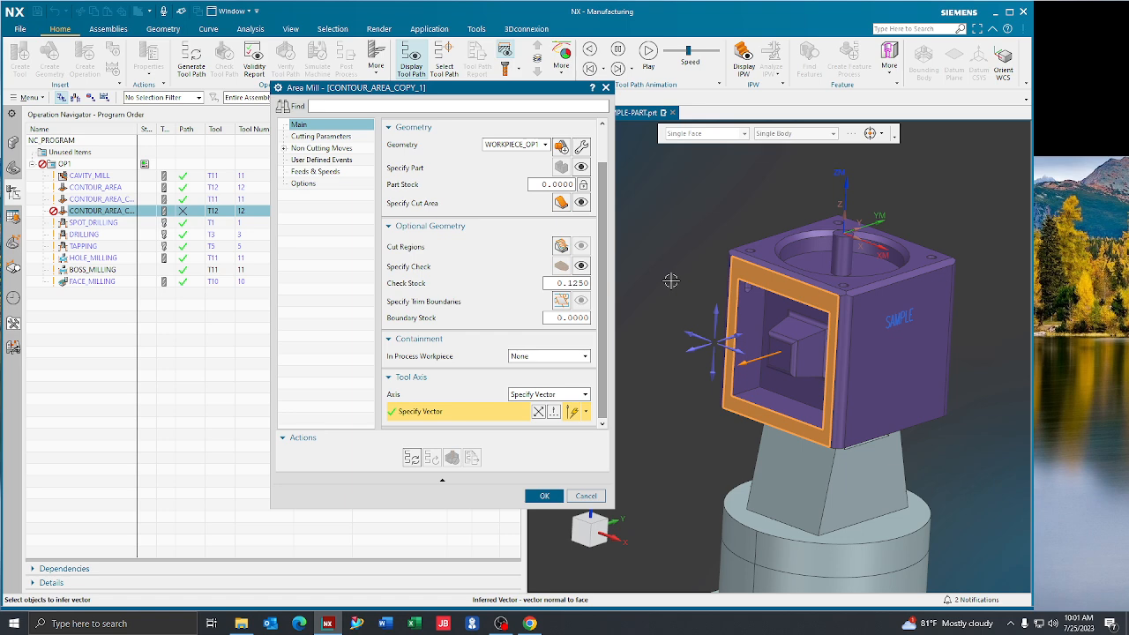
middle_click_drag(671, 280, 789, 329)
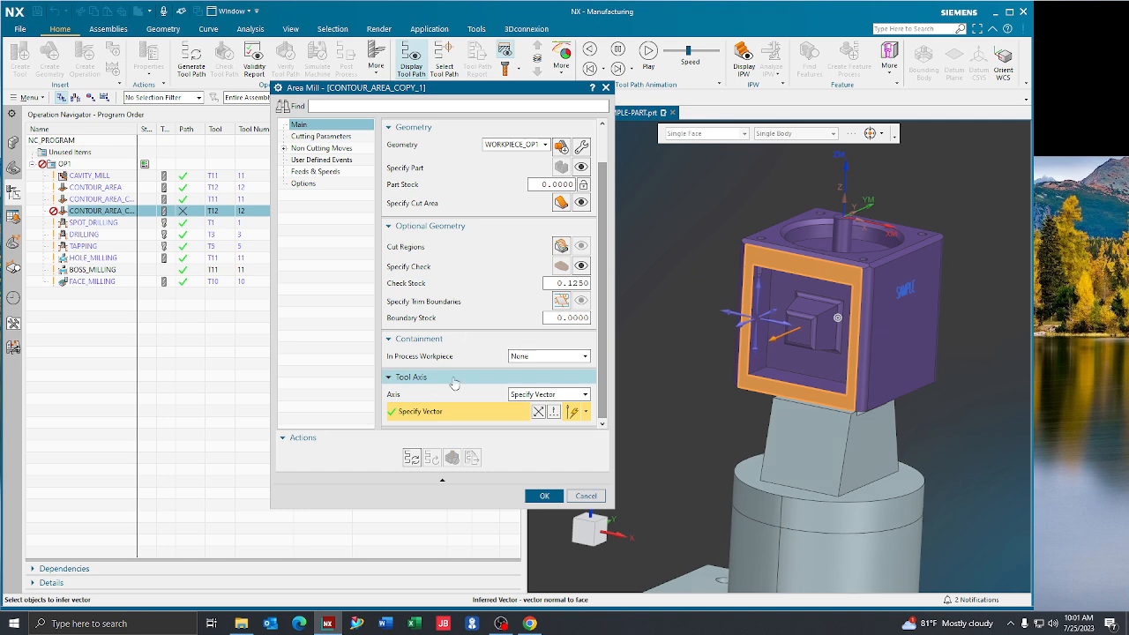
Check the cutting parameters of CONTOUR_AREA_COPY_1, accept the operation, and generate its tool path
left_click(326, 136)
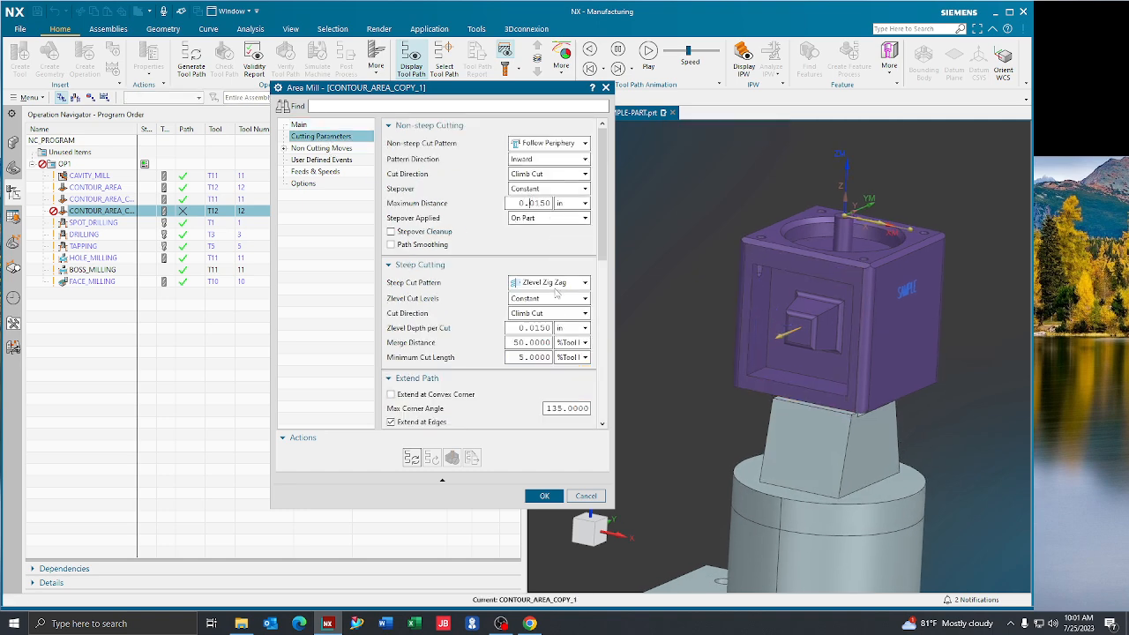
scroll(451, 408, "down", 2)
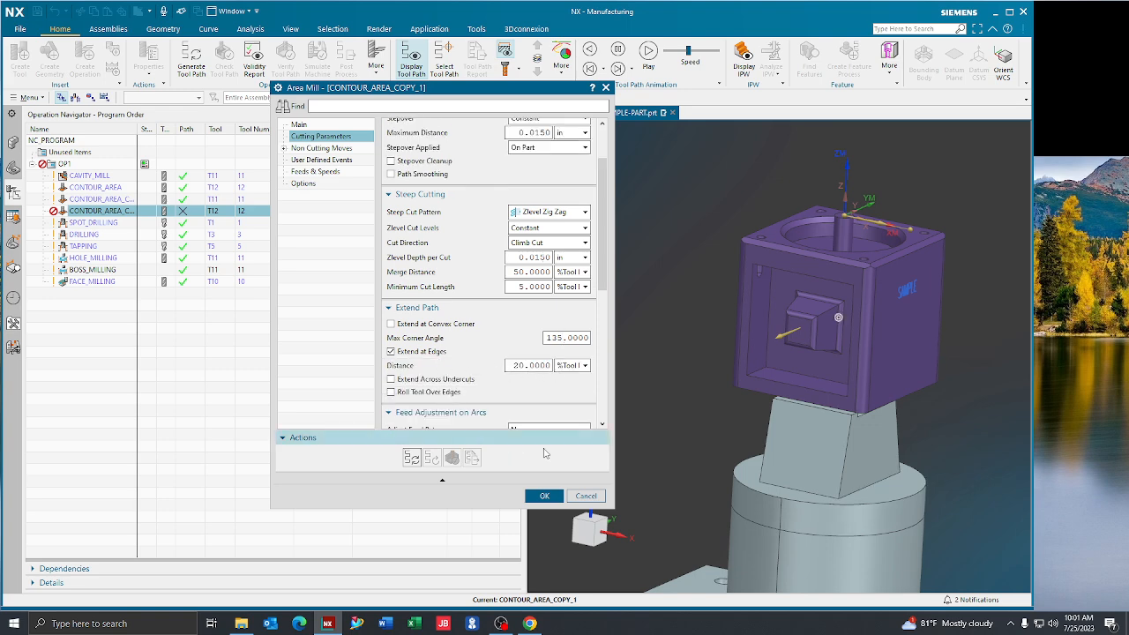
left_click(544, 495)
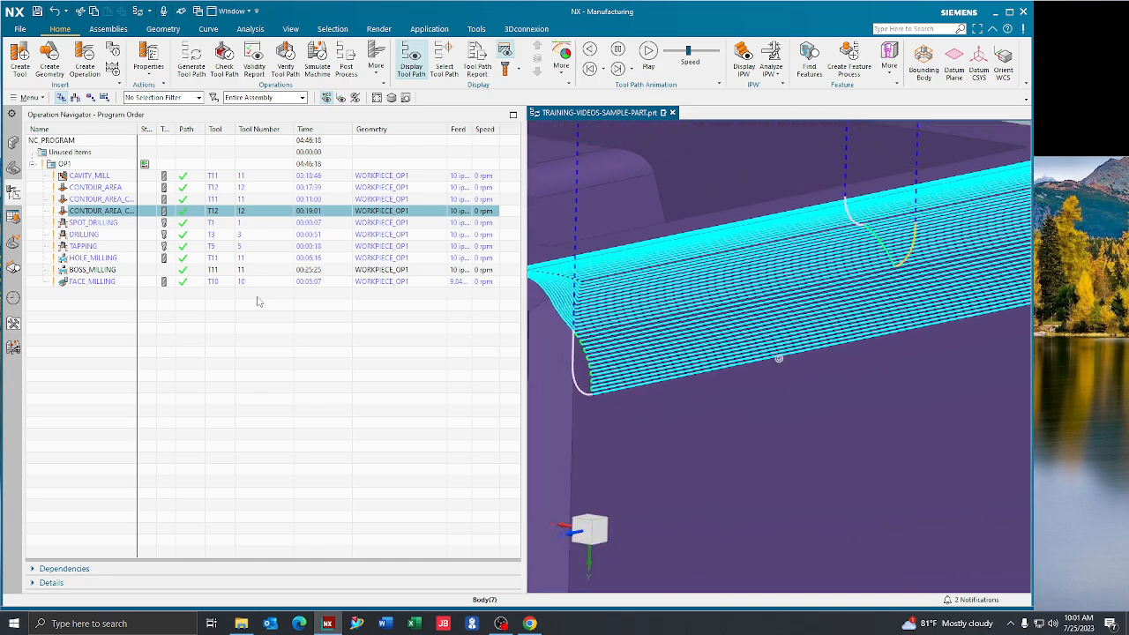
Preview the rounded edge tool path by stepping the tool to its first motions and viewing it in Replay mode
left_click(285, 62)
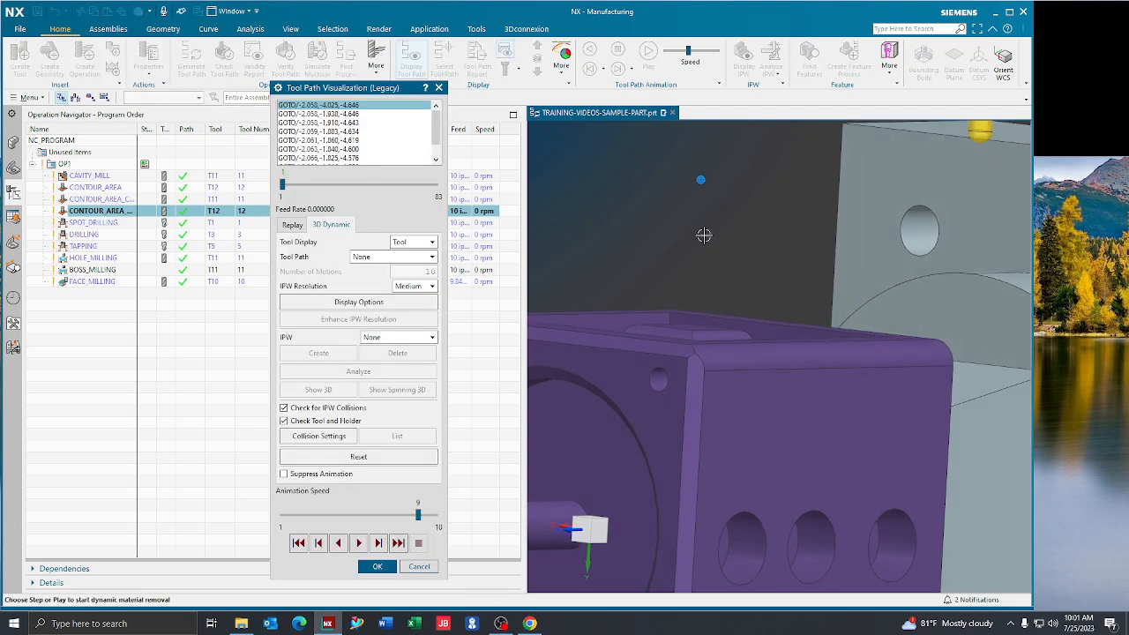
left_click(378, 543)
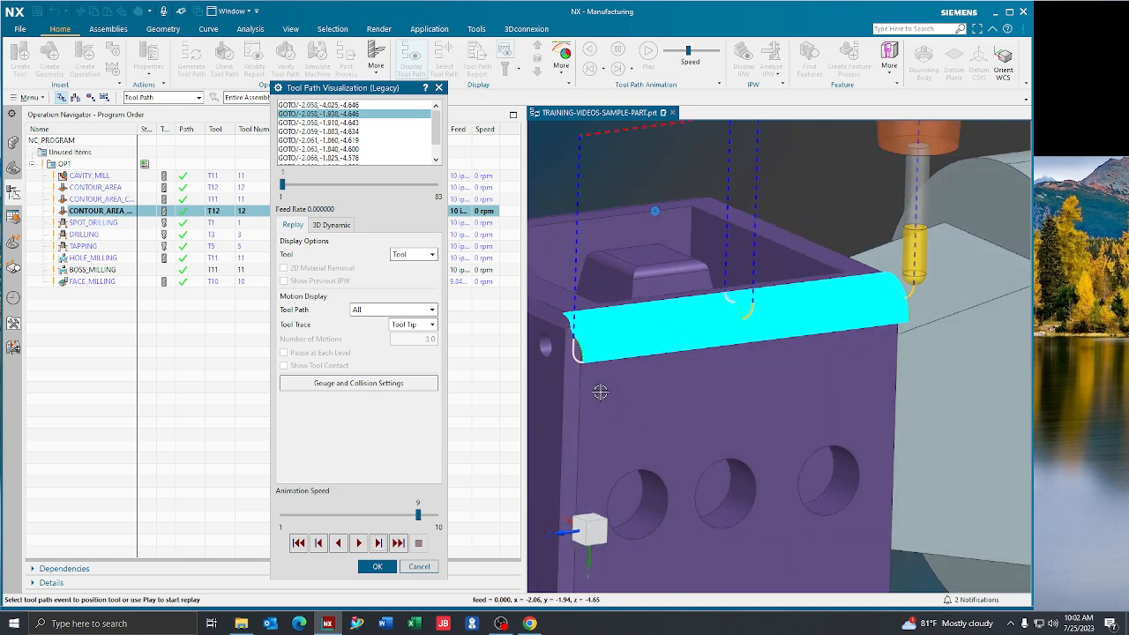
left_click(377, 566)
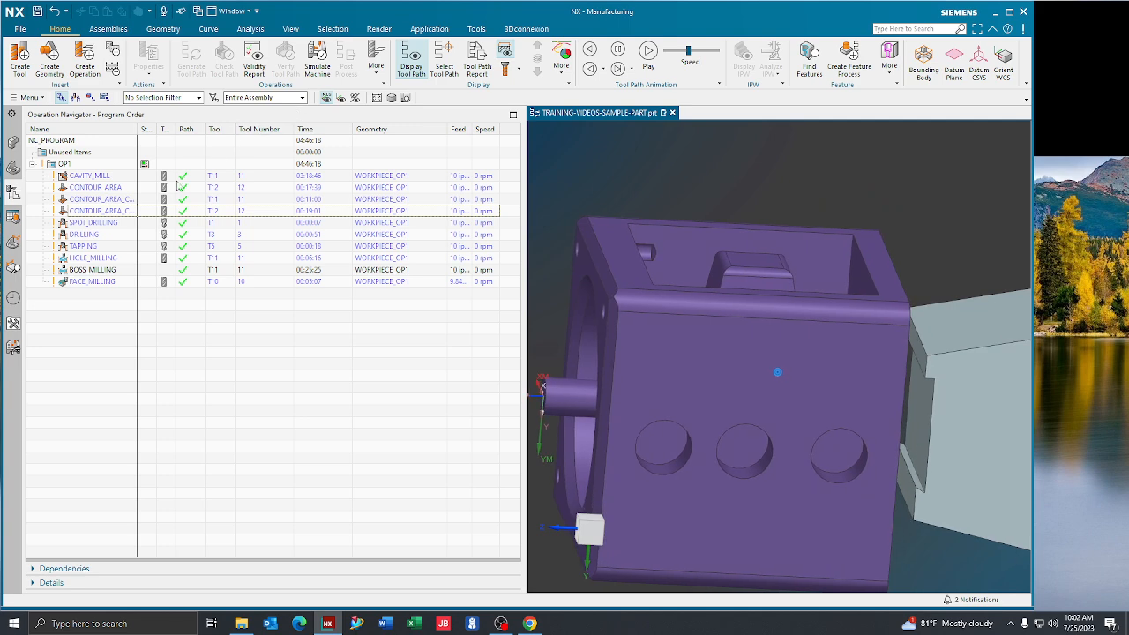
Simulate the rounded edge operation CONTOUR_AREA_COPY_1 in 3D Dynamic mode with collision checking, stop at the rapid-mode collision, and close the visualization
left_click(180, 211)
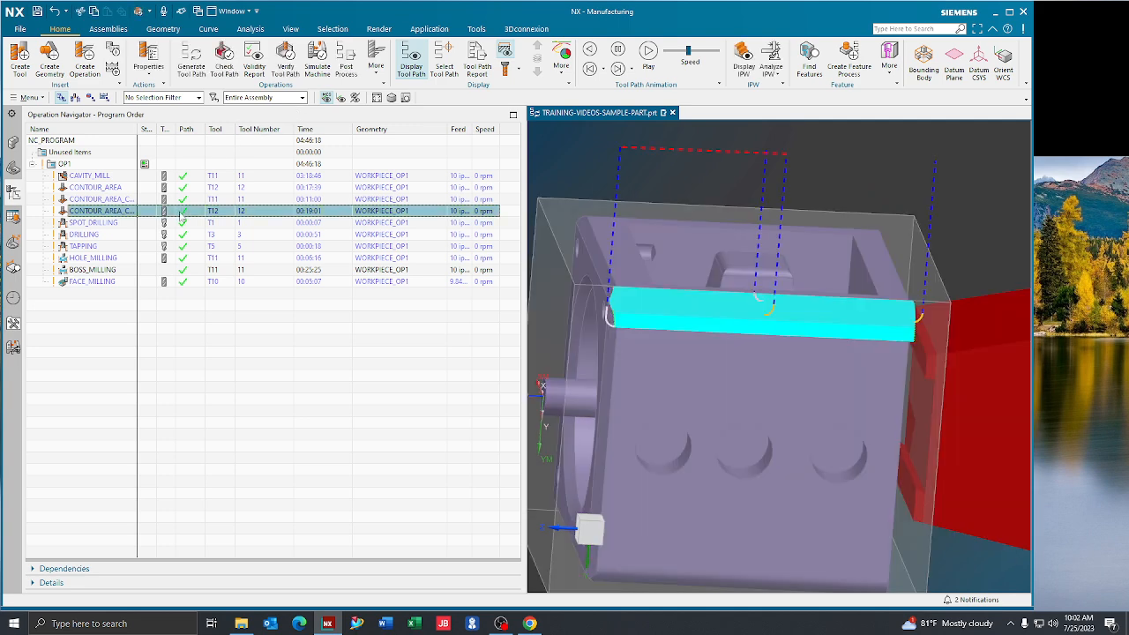
left_click(285, 66)
left_click(330, 224)
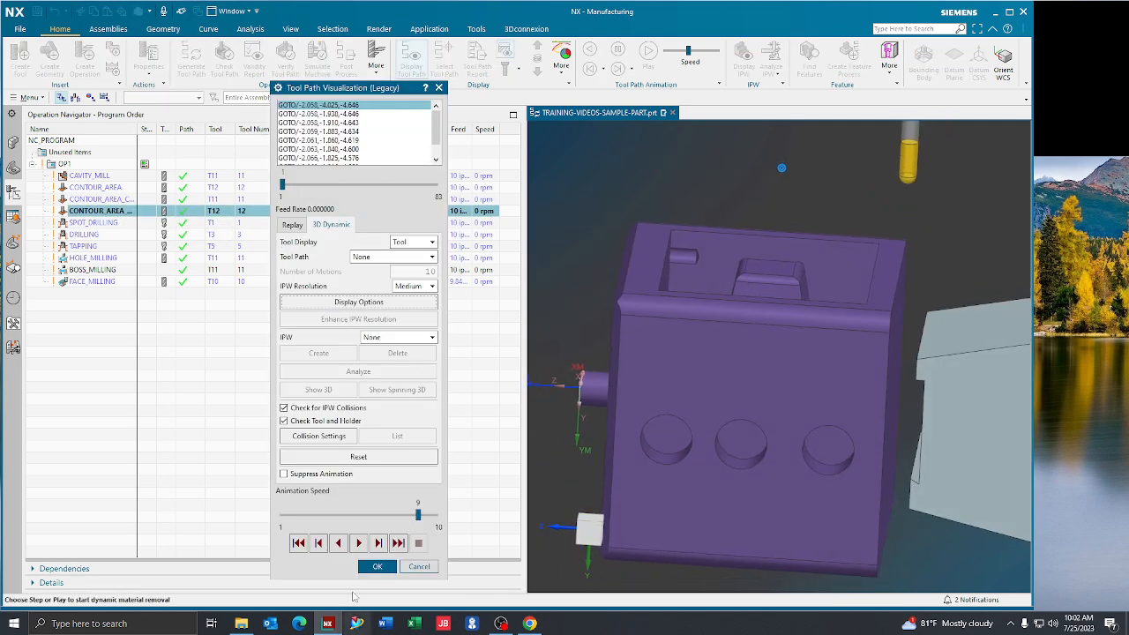
left_click(376, 543)
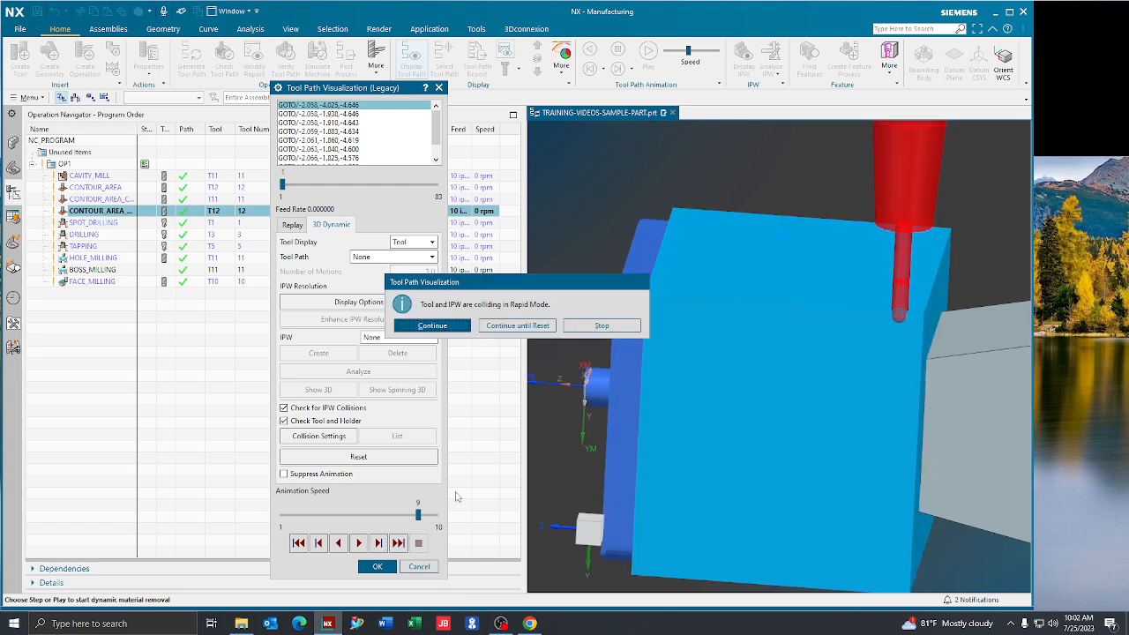
left_click(579, 326)
left_click(377, 567)
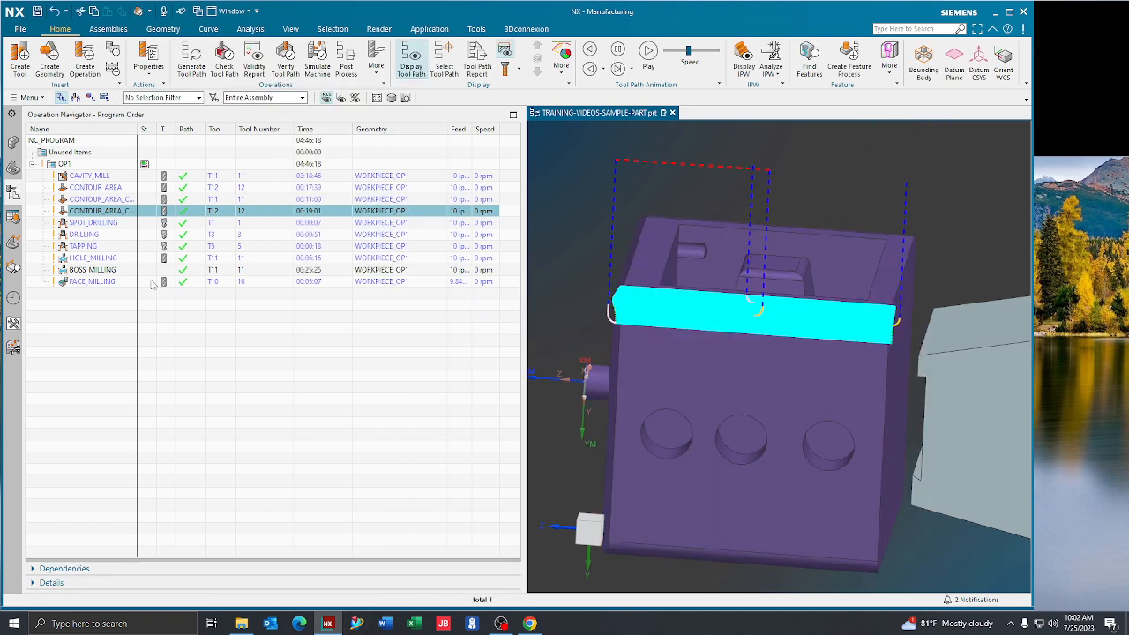
Verify the rounded edge tool path again in Replay mode, stepping the tool through its first motions along the edge
left_click(285, 64)
left_click(280, 226)
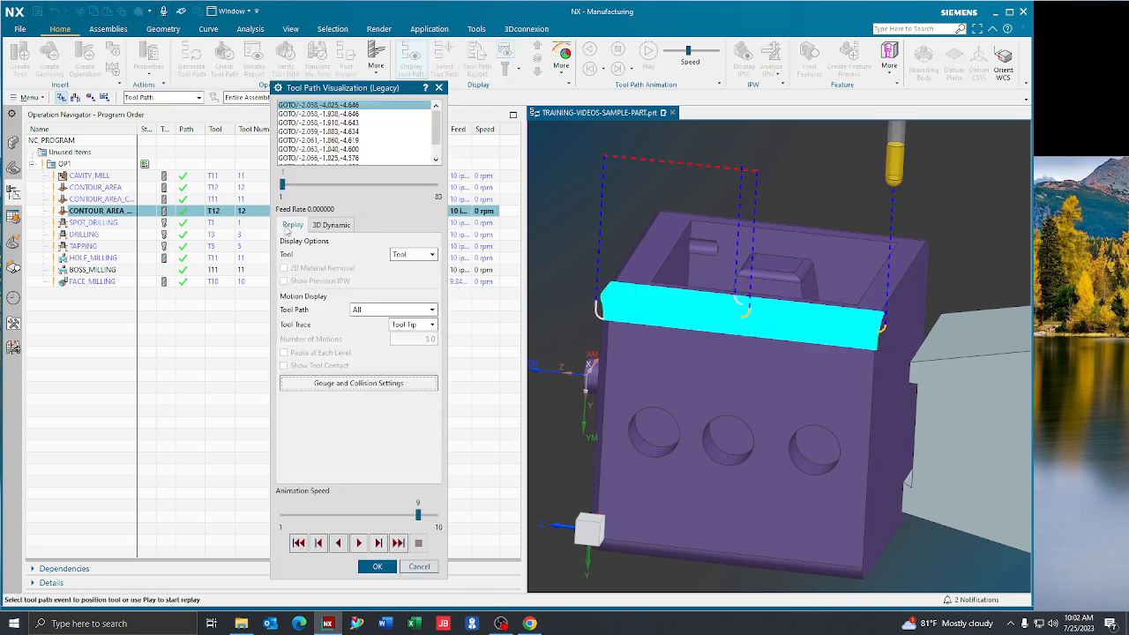
left_click(378, 543)
left_click(380, 548)
left_click(380, 548)
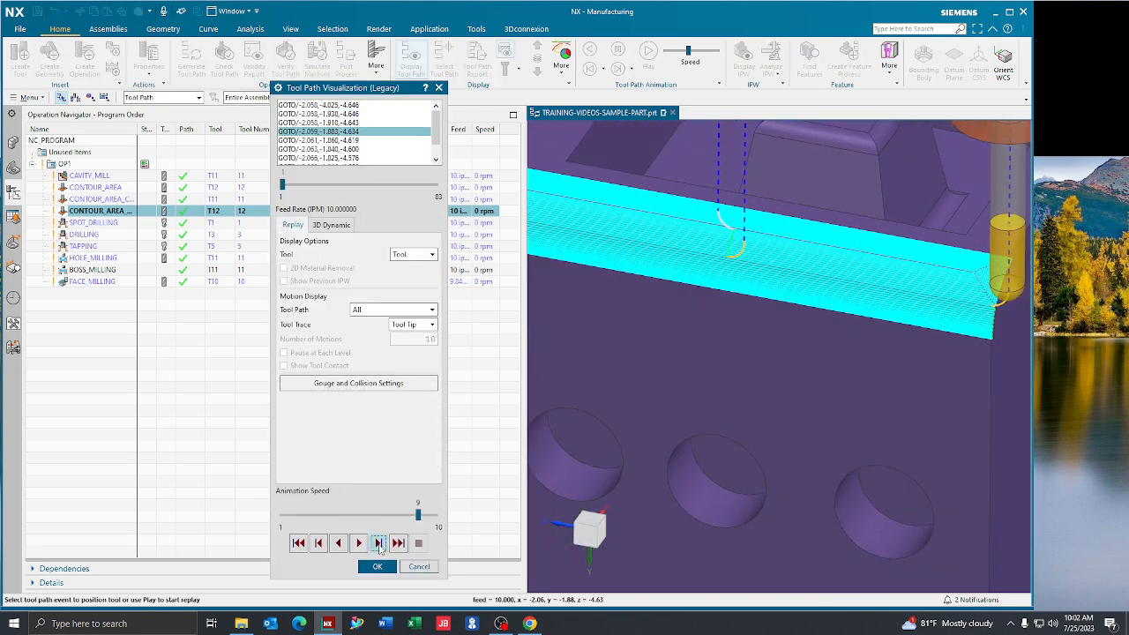
left_click(378, 544)
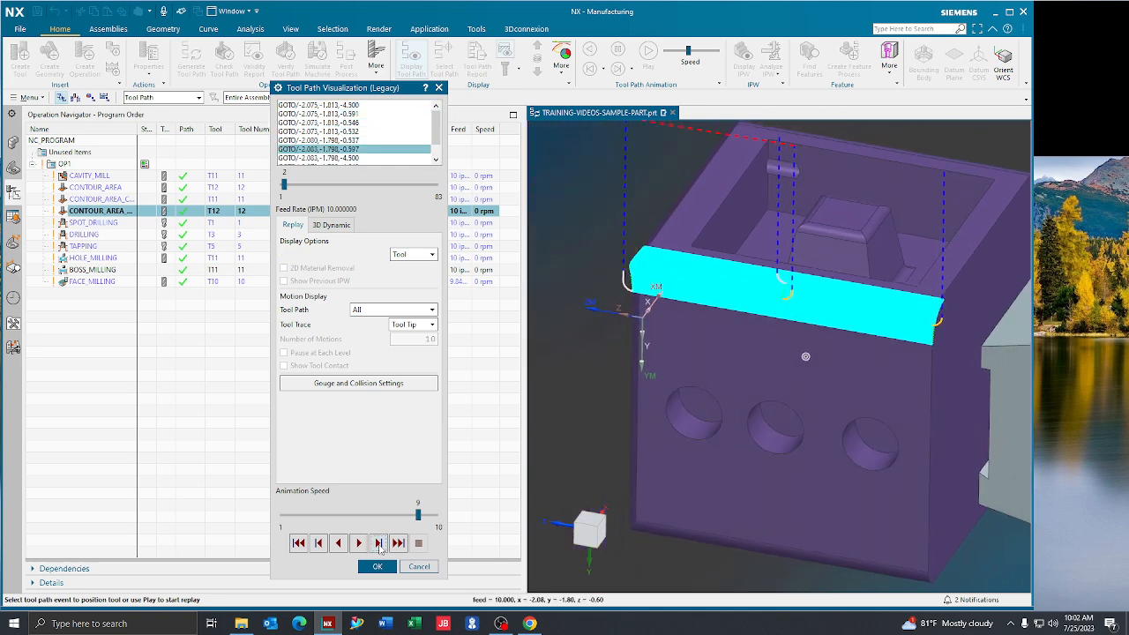
left_click(379, 544)
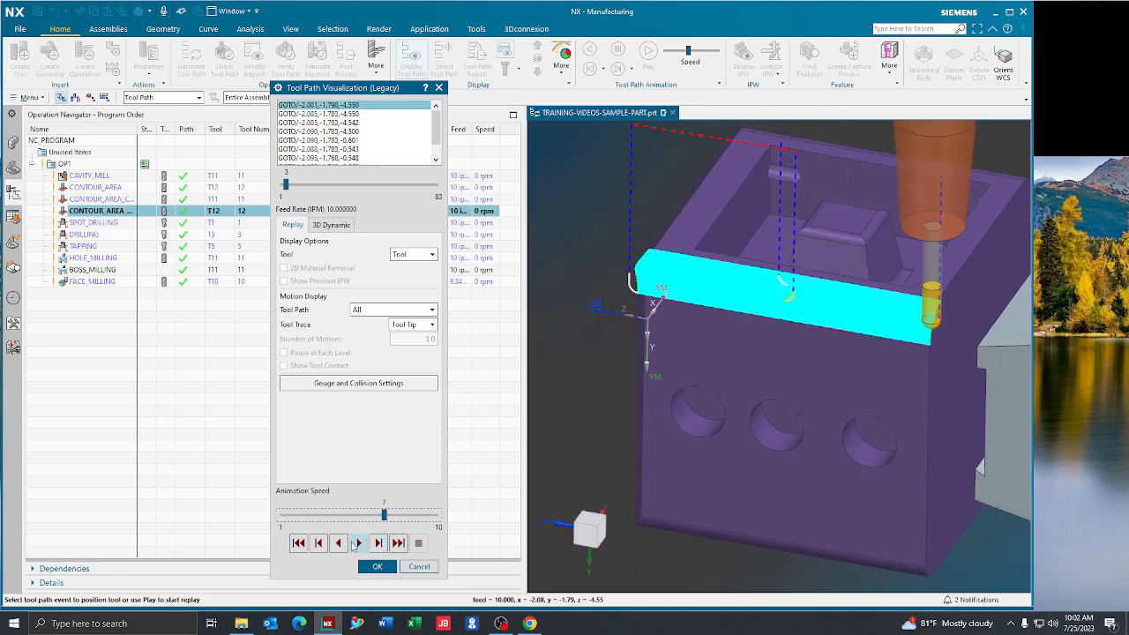
Play the rounded edge replay through to its last motion at animation speed 9, close the visualization, and deselect the operation
left_click(357, 542)
left_click_drag(385, 514, 419, 516)
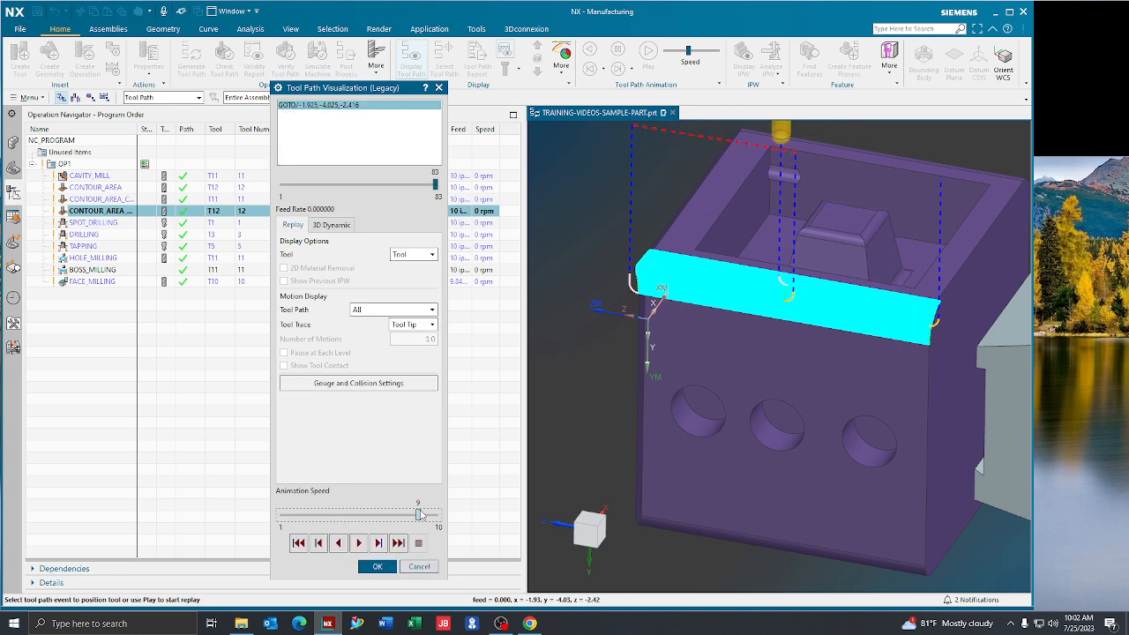
left_click(380, 567)
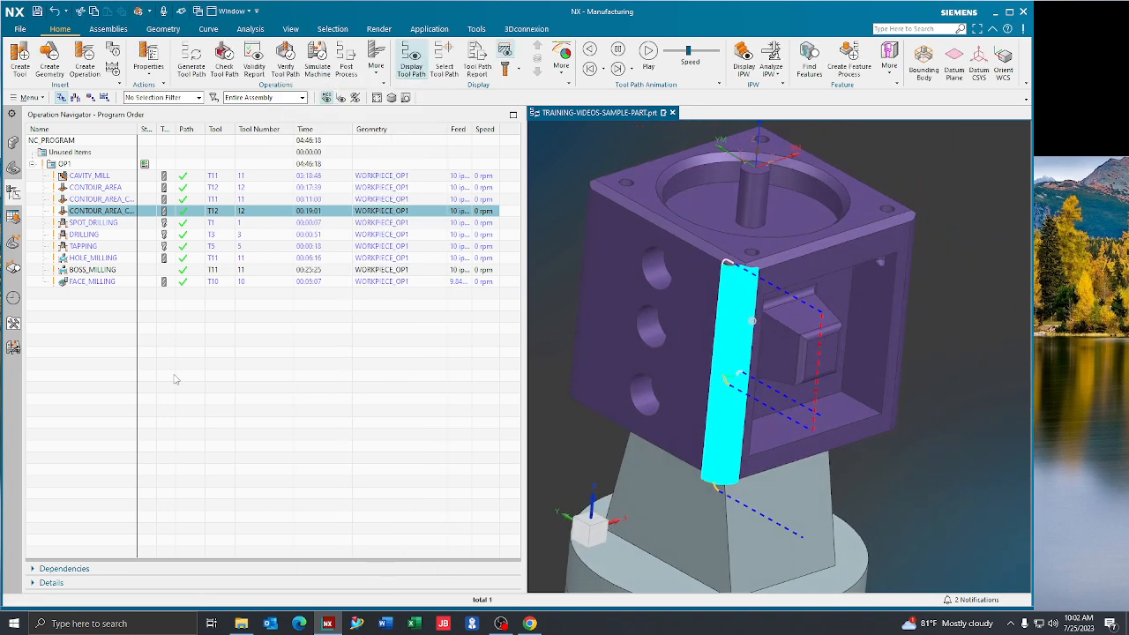
left_click(173, 379)
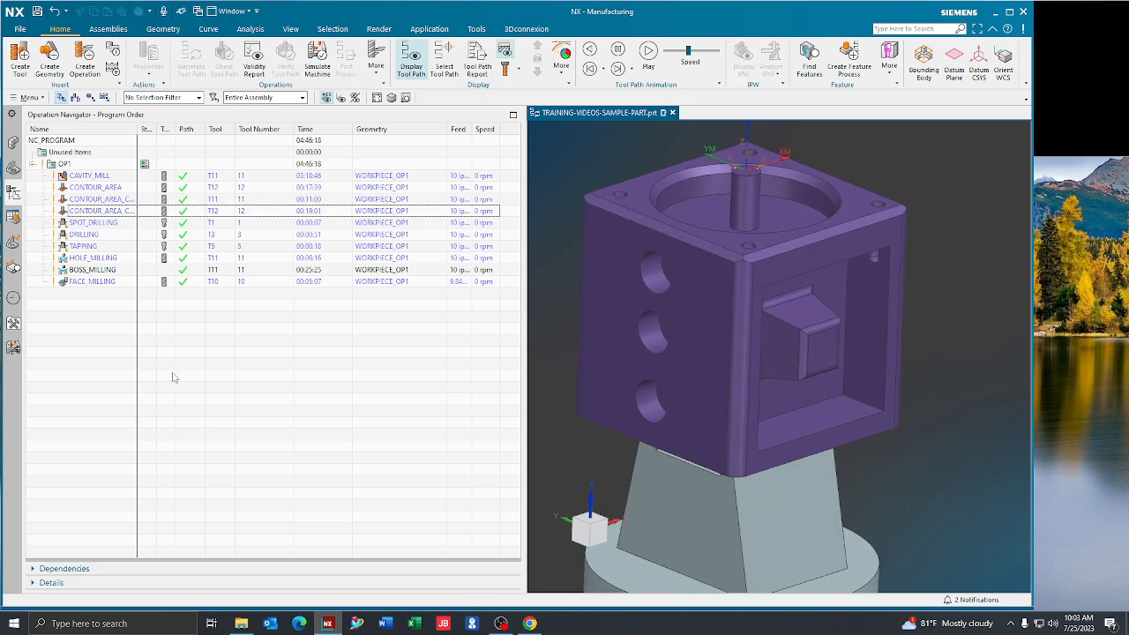